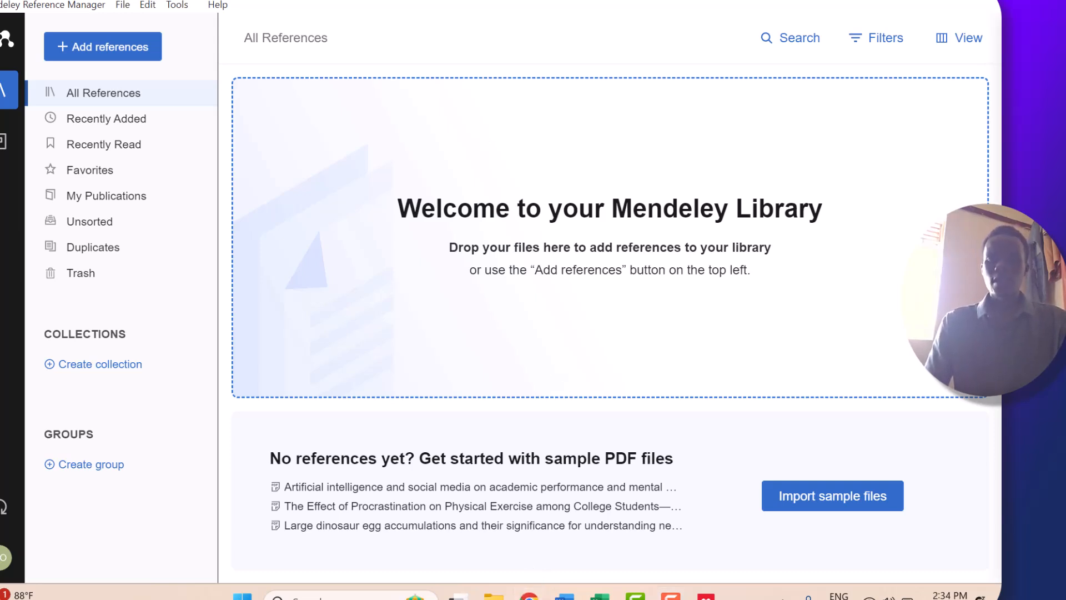
Switch to Chrome and bring up the earlier "mendeley desktop download" search from the browsing history.
click(529, 597)
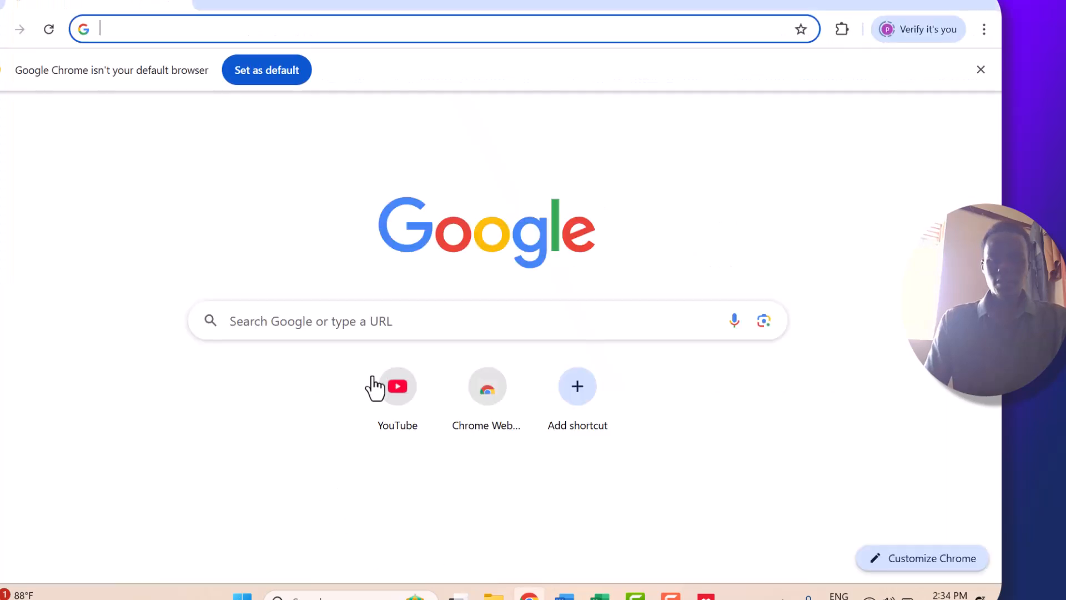
click(404, 320)
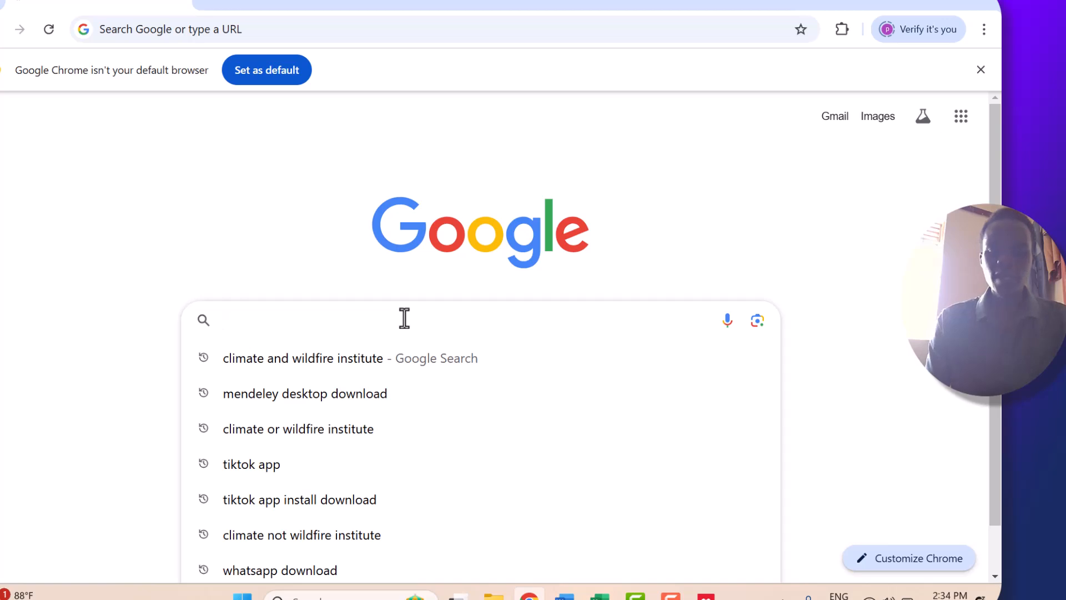
text(me)
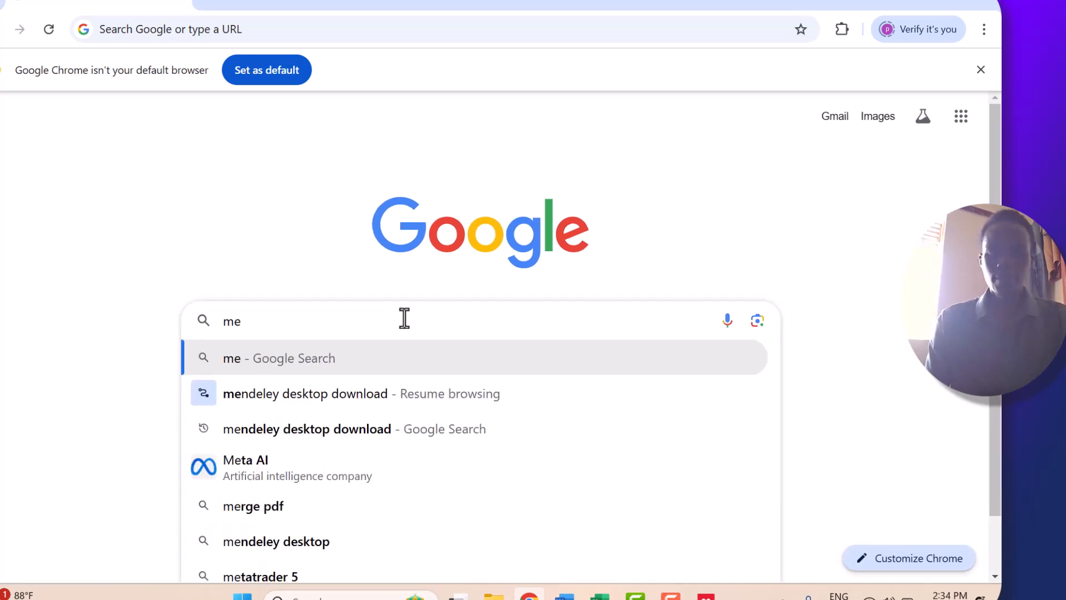
click(432, 395)
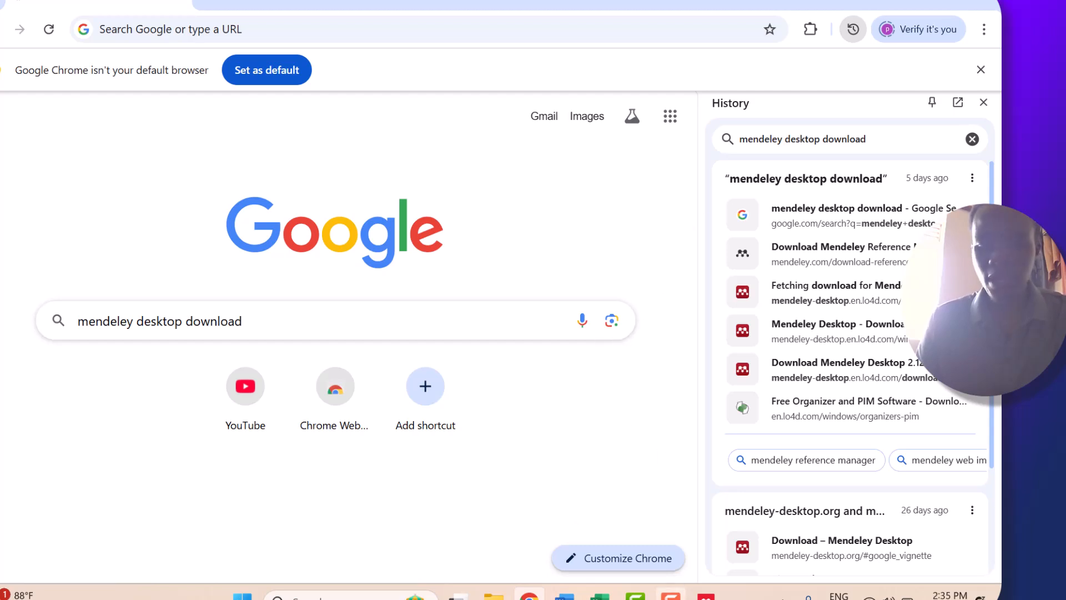
Return to Mendeley Reference Manager and look through Recently Added, Recently Read, Favorites, Trash and the account options.
click(706, 594)
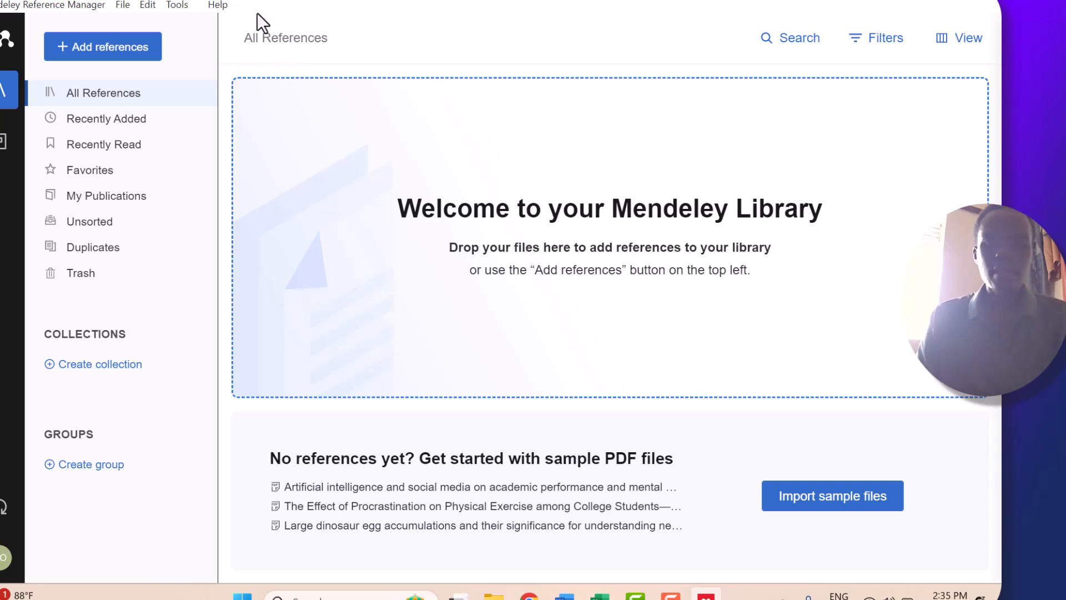
key(F10)
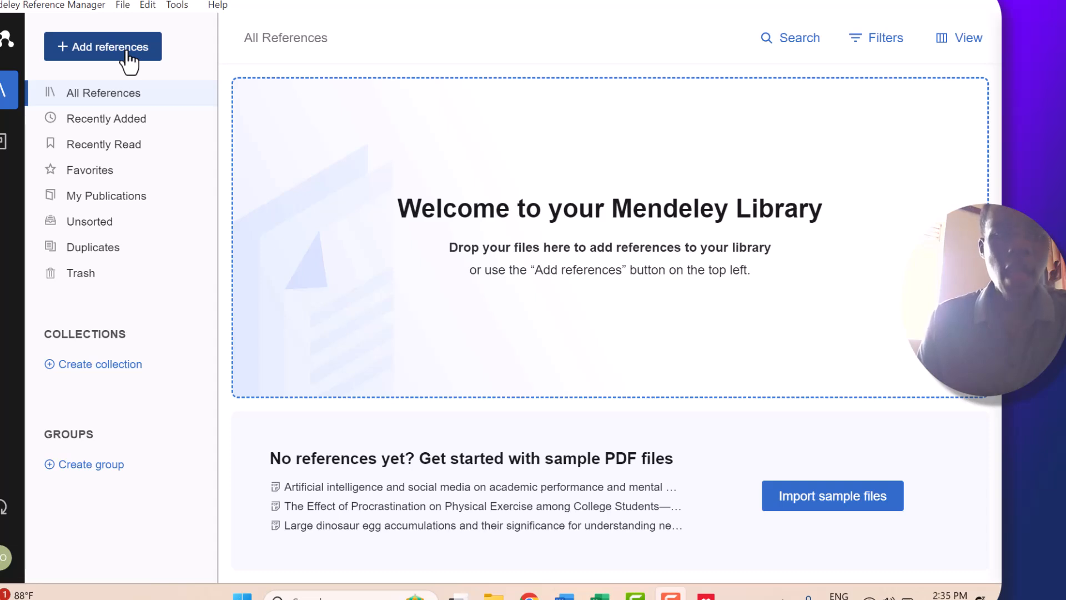
click(143, 131)
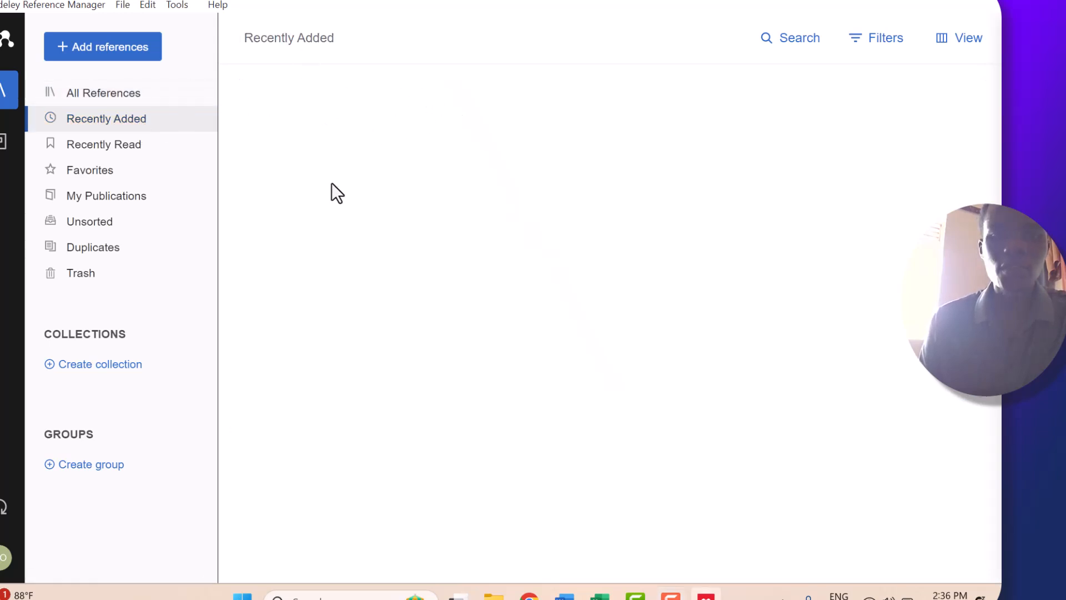
click(172, 165)
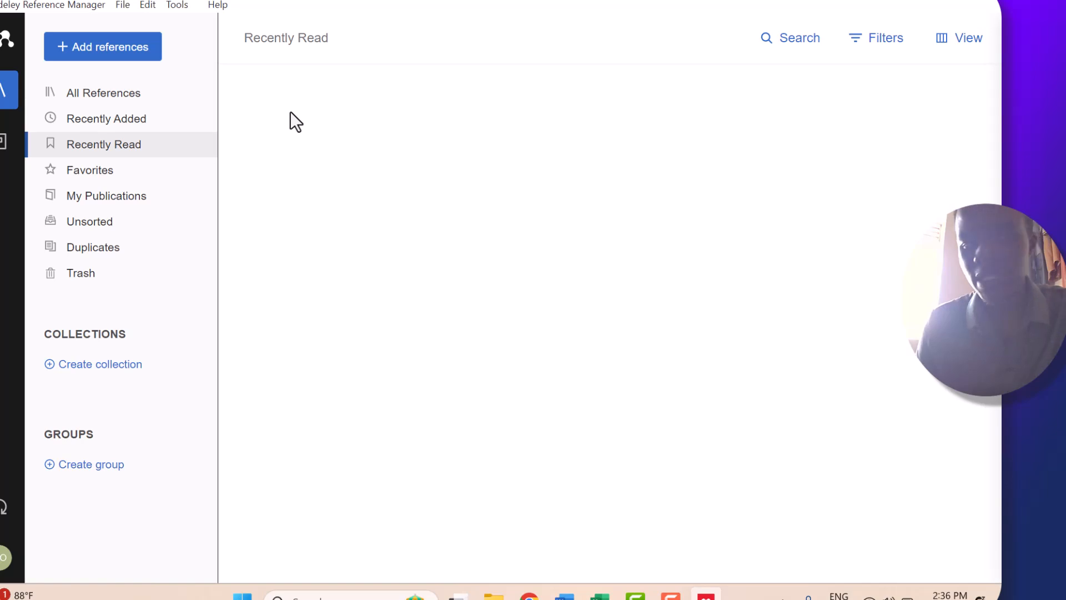
click(137, 176)
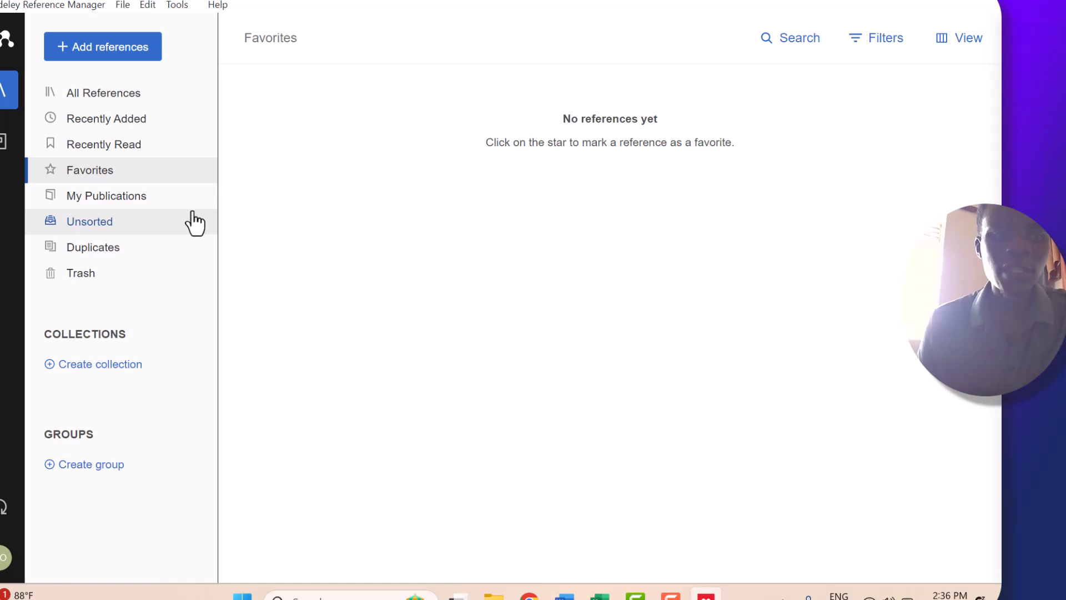
click(156, 280)
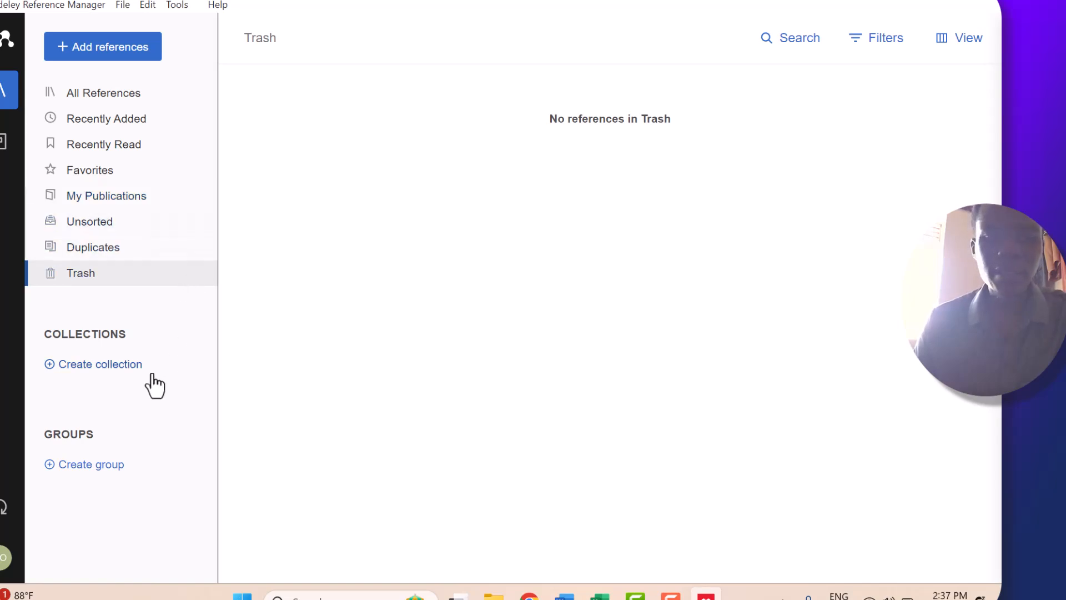
click(23, 564)
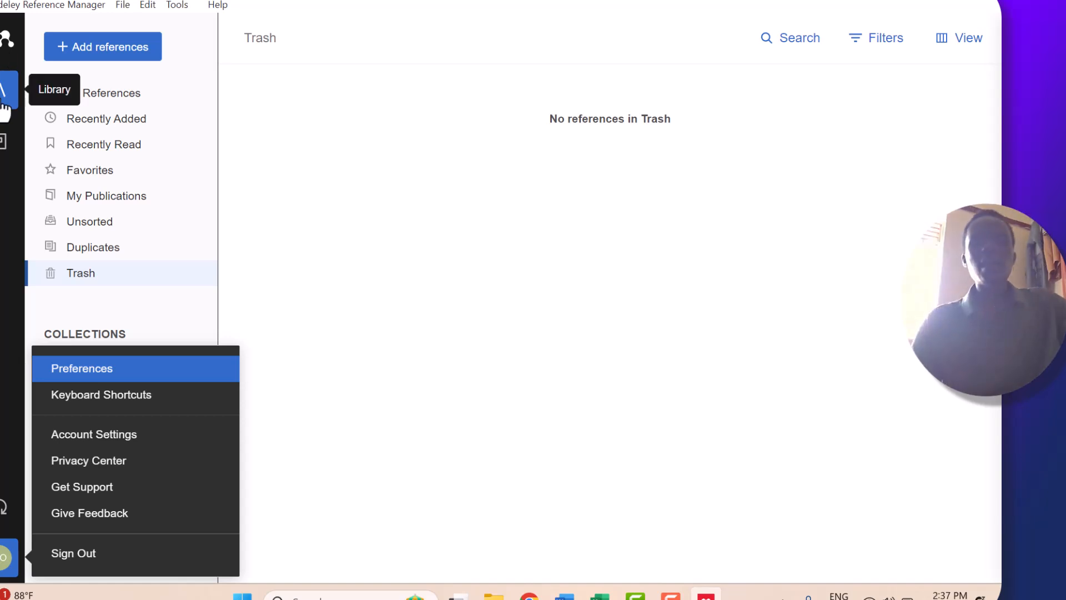
Import the FUNCTIONAL APPROACH FOURTH EDITION biology textbook PDF from the Documents folder and check its upload details.
click(146, 53)
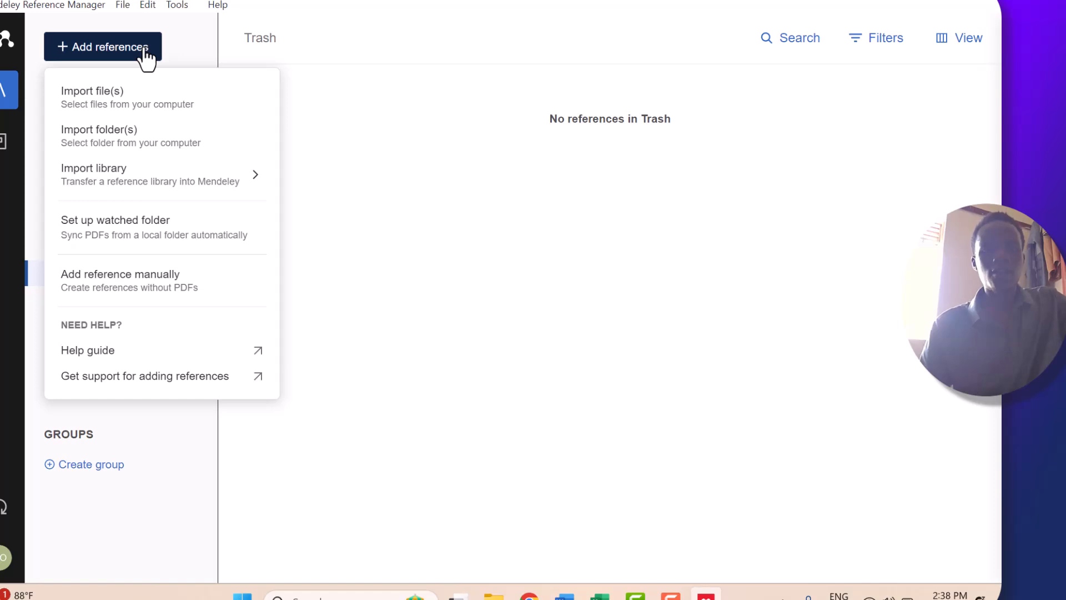
click(153, 114)
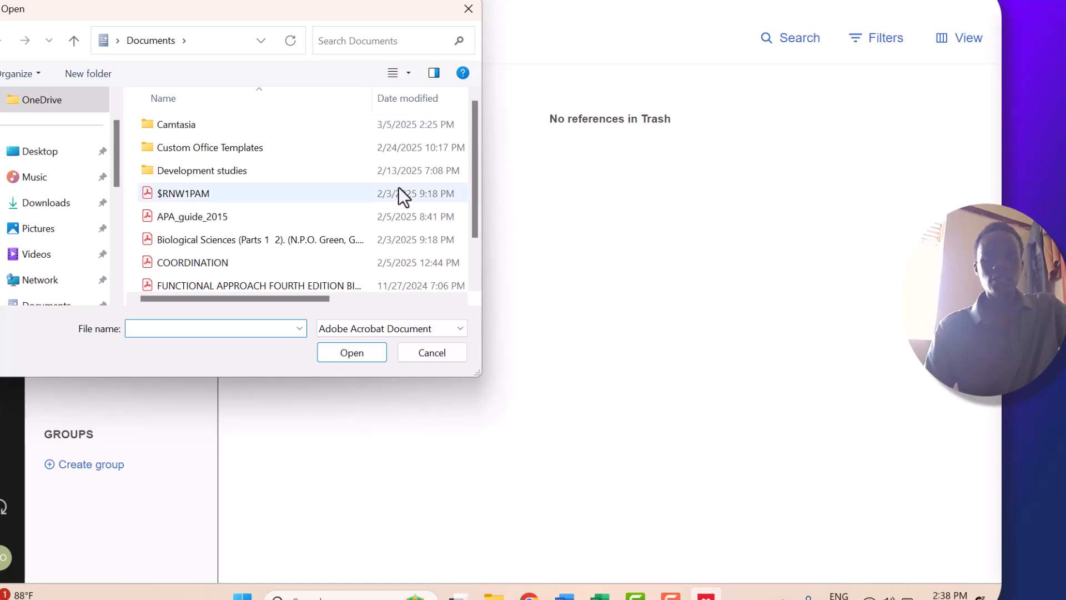
click(394, 282)
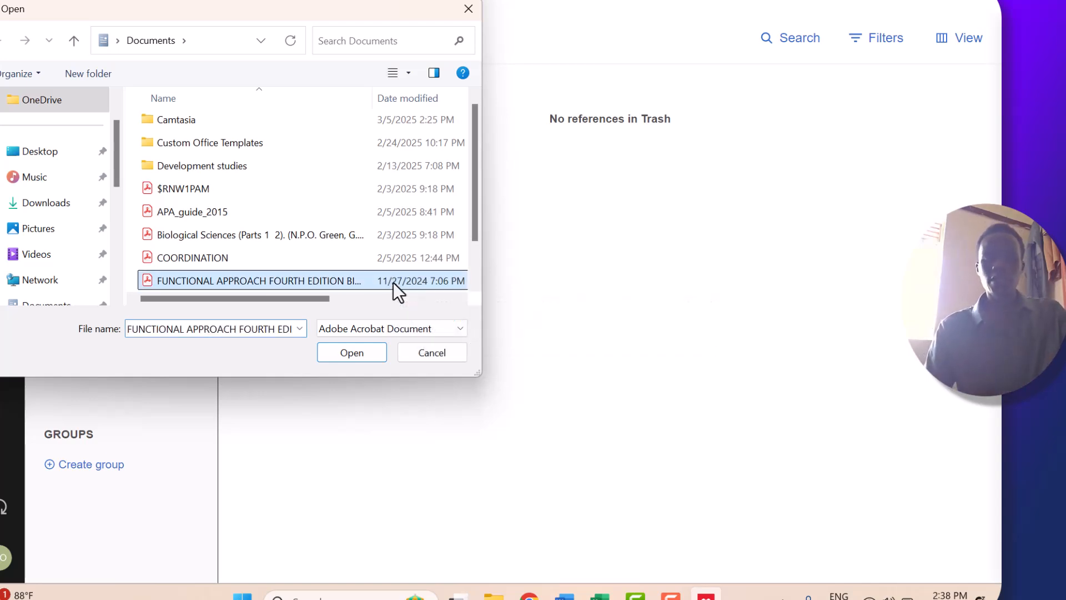
click(364, 356)
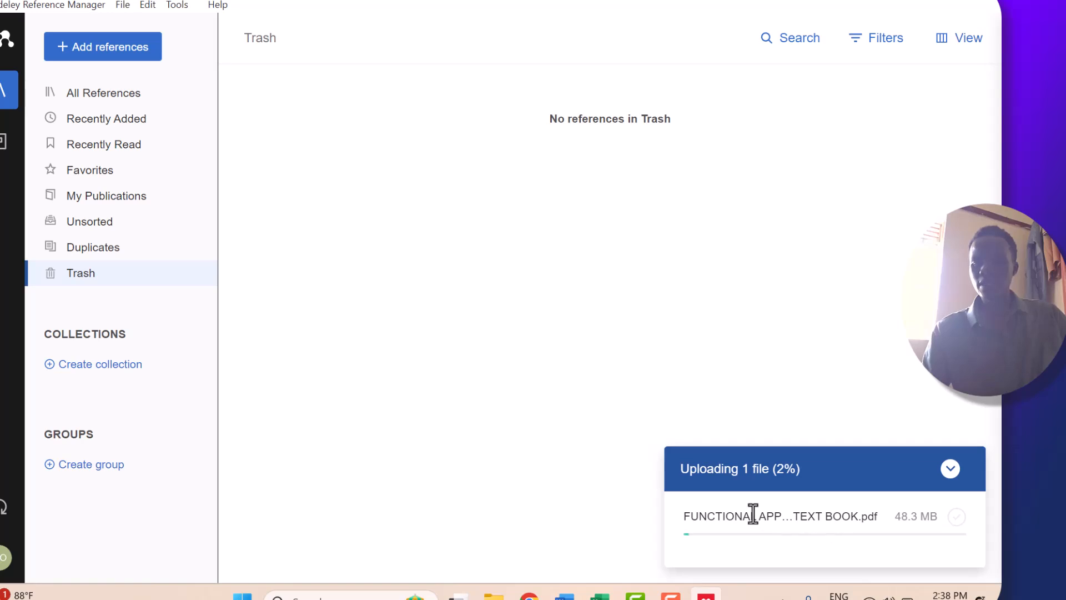
drag(952, 521, 955, 473)
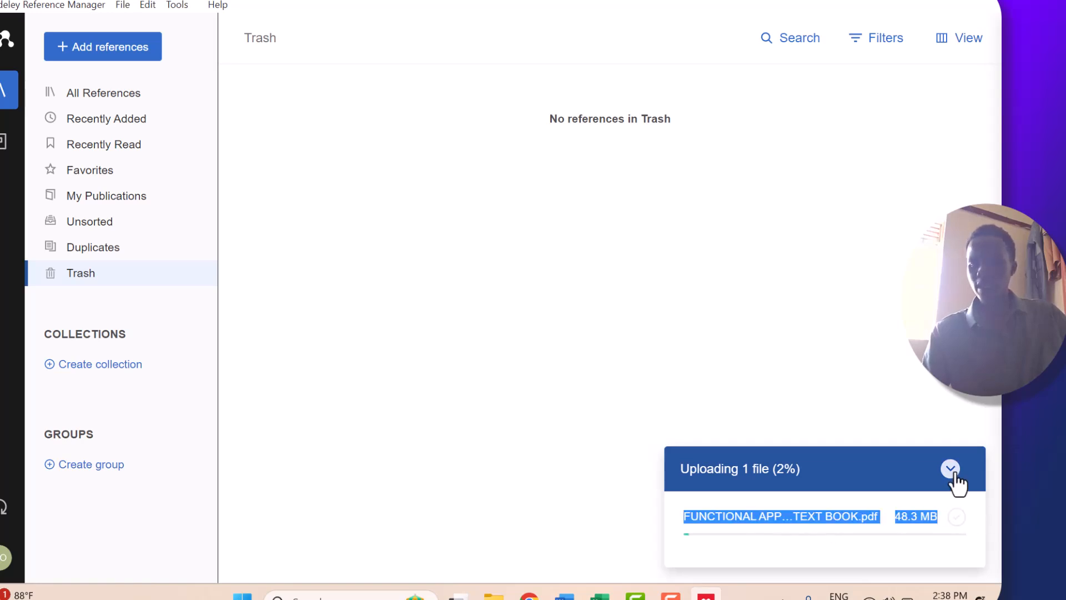
click(955, 473)
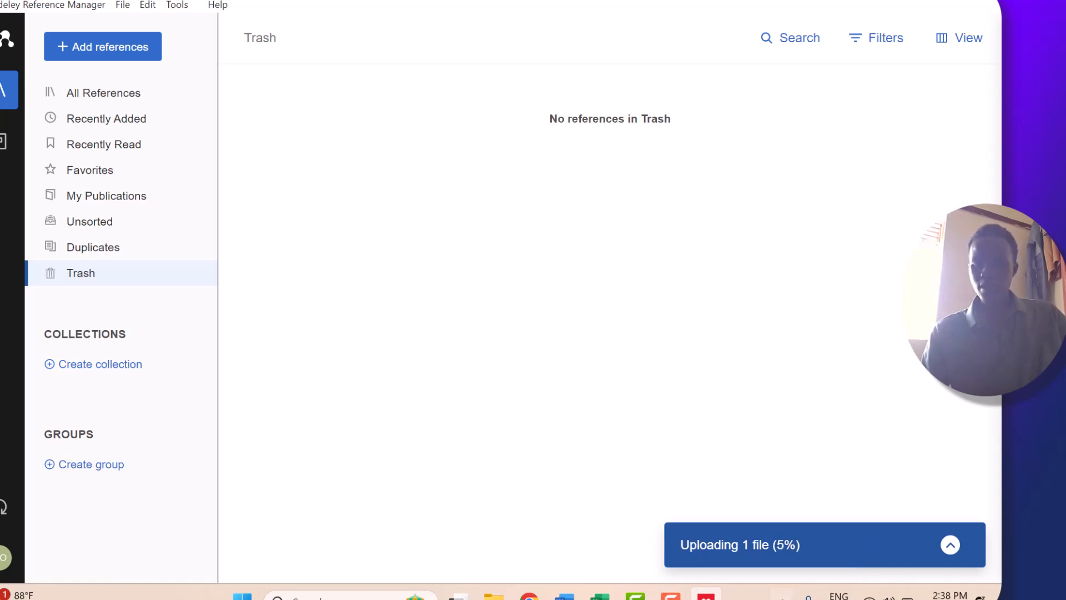
click(951, 547)
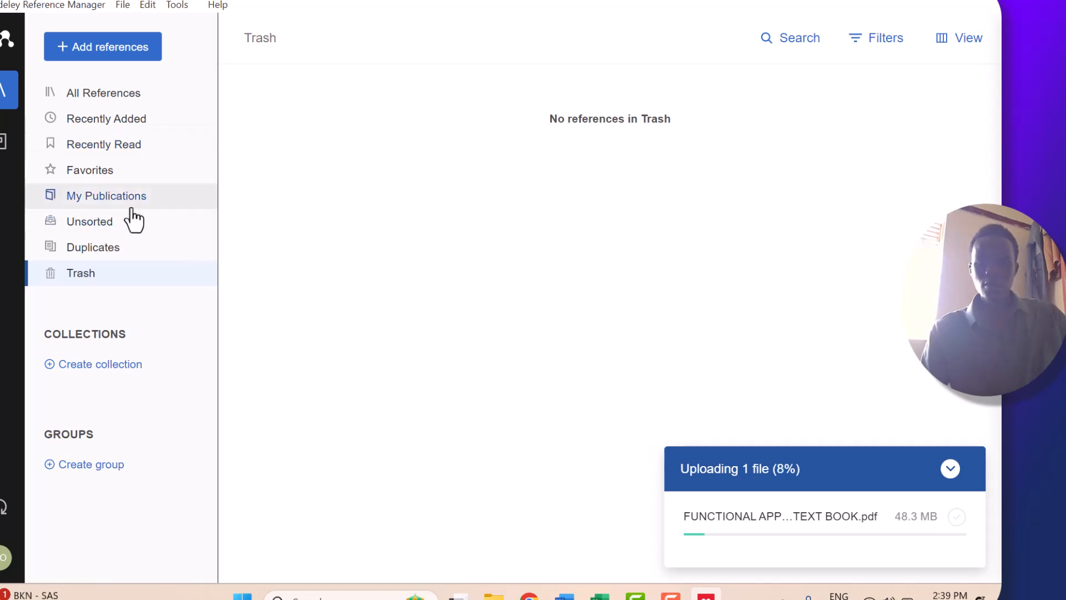
Browse the PDFs available for import in the Documents folder, including their types and sizes, and leave without choosing one.
click(104, 55)
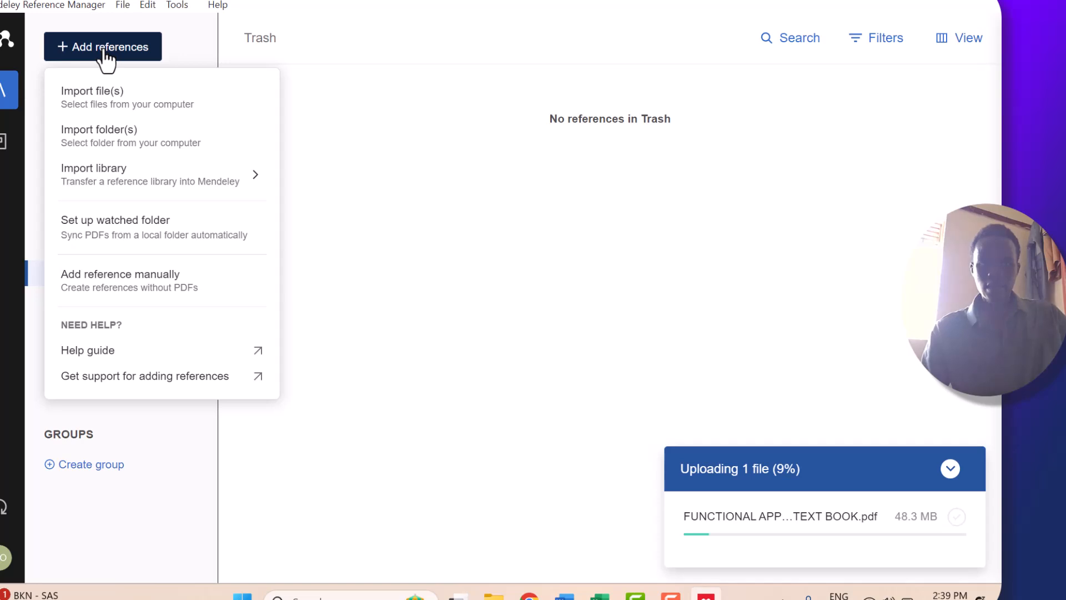
click(126, 109)
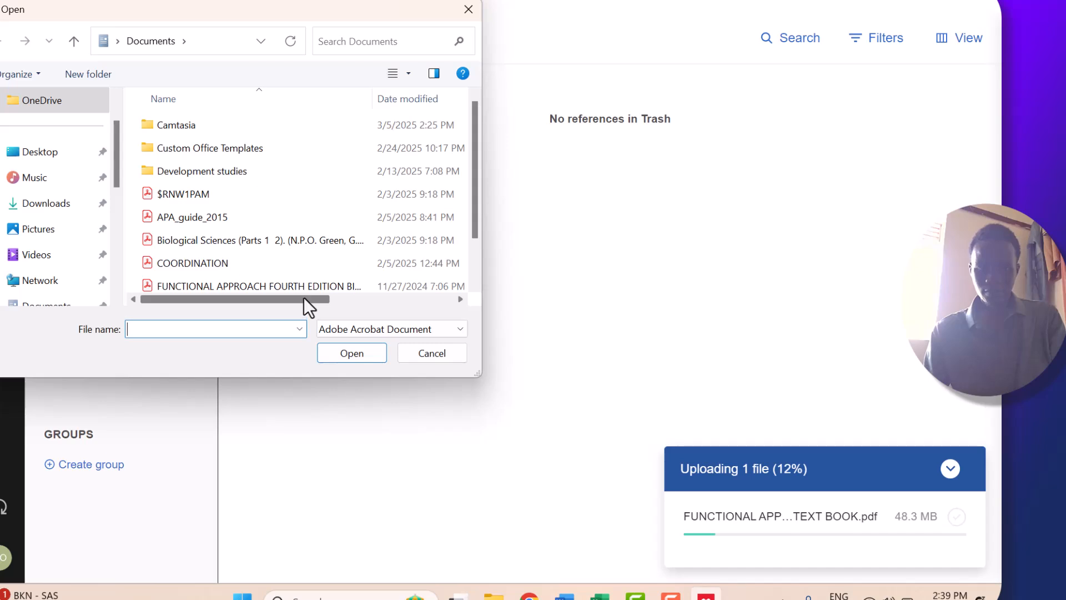
drag(305, 297, 275, 316)
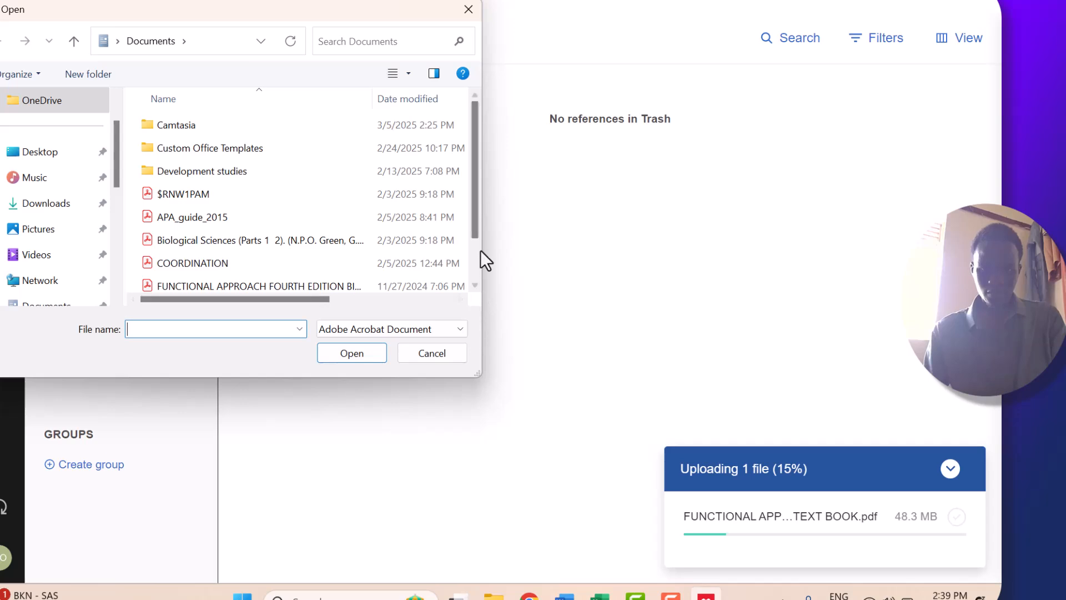
mouse_move(473, 224)
mouse_down()
mouse_move(474, 284)
mouse_move(475, 224)
mouse_up()
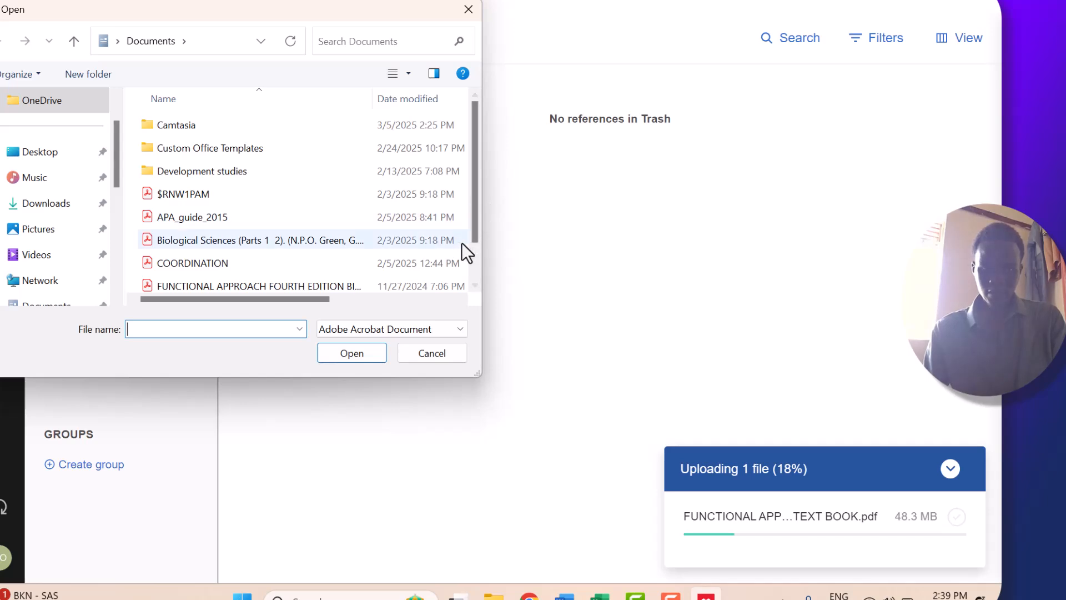
click(460, 299)
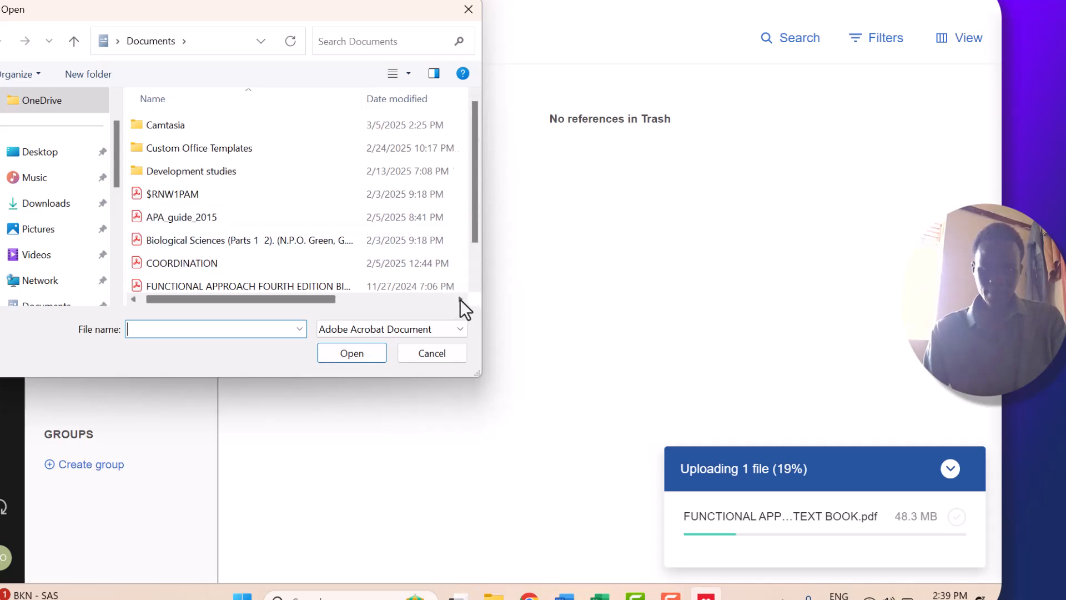
click(460, 298)
click(460, 299)
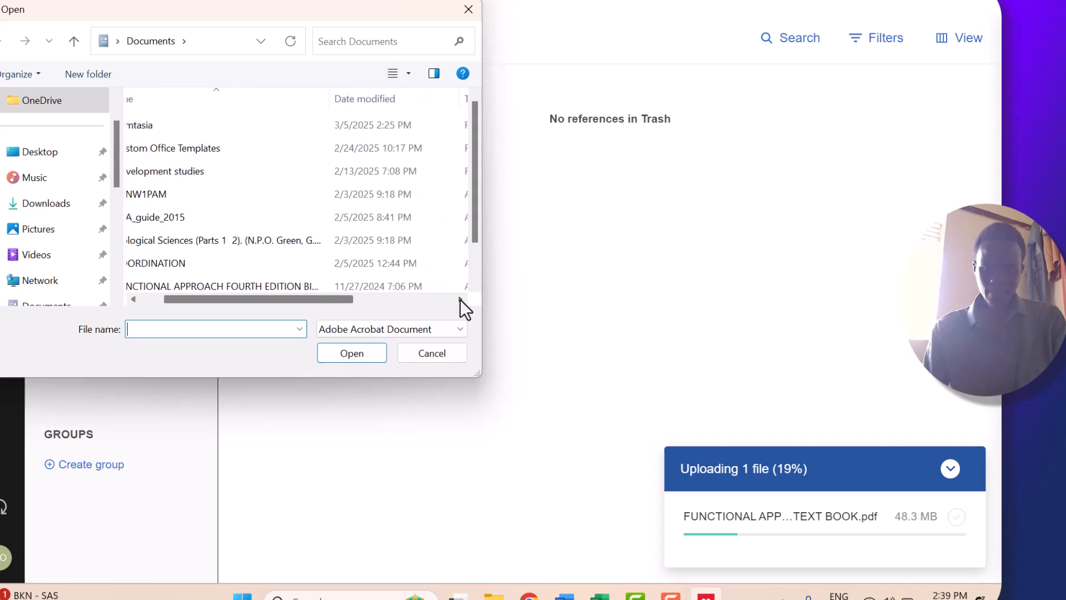
click(460, 298)
click(460, 299)
click(460, 299)
click(460, 299)
click(459, 299)
click(460, 298)
click(460, 299)
click(460, 299)
click(460, 299)
click(460, 299)
click(460, 299)
click(460, 299)
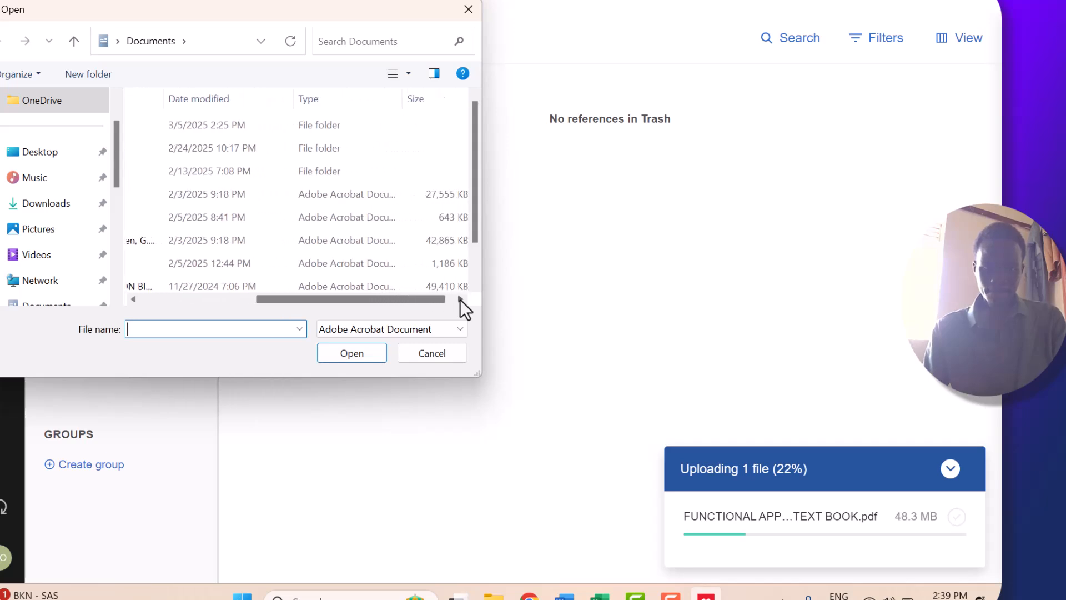
click(460, 299)
drag(412, 298, 266, 303)
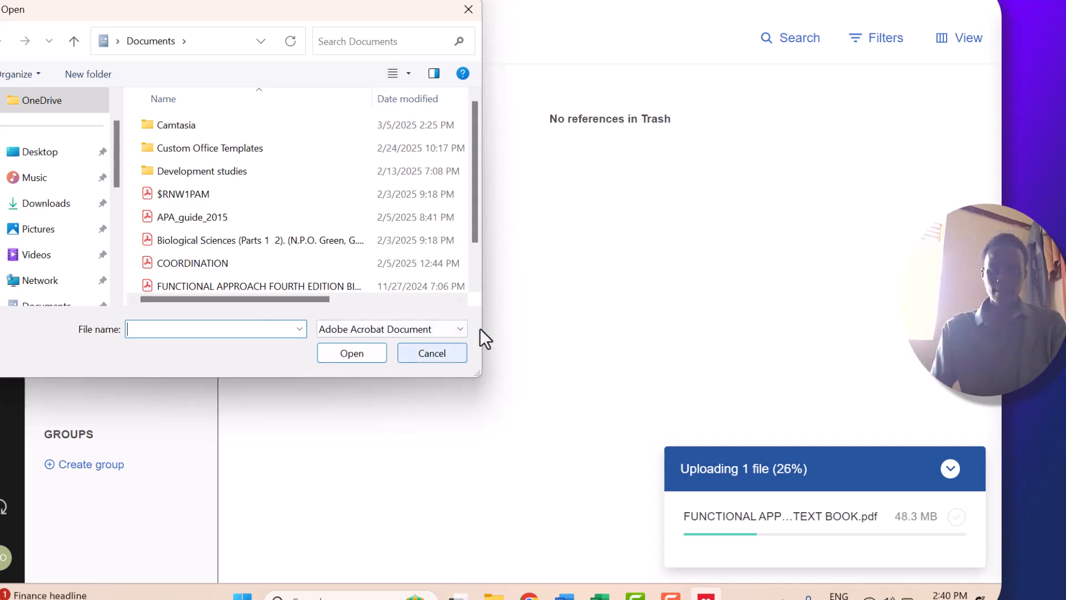
click(476, 286)
click(475, 285)
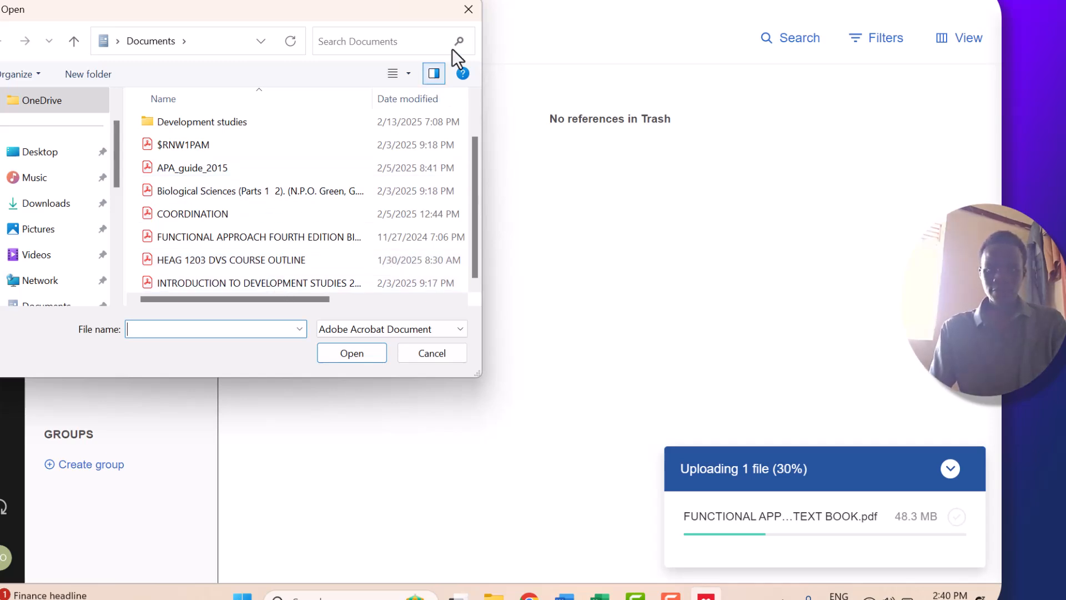
click(488, 15)
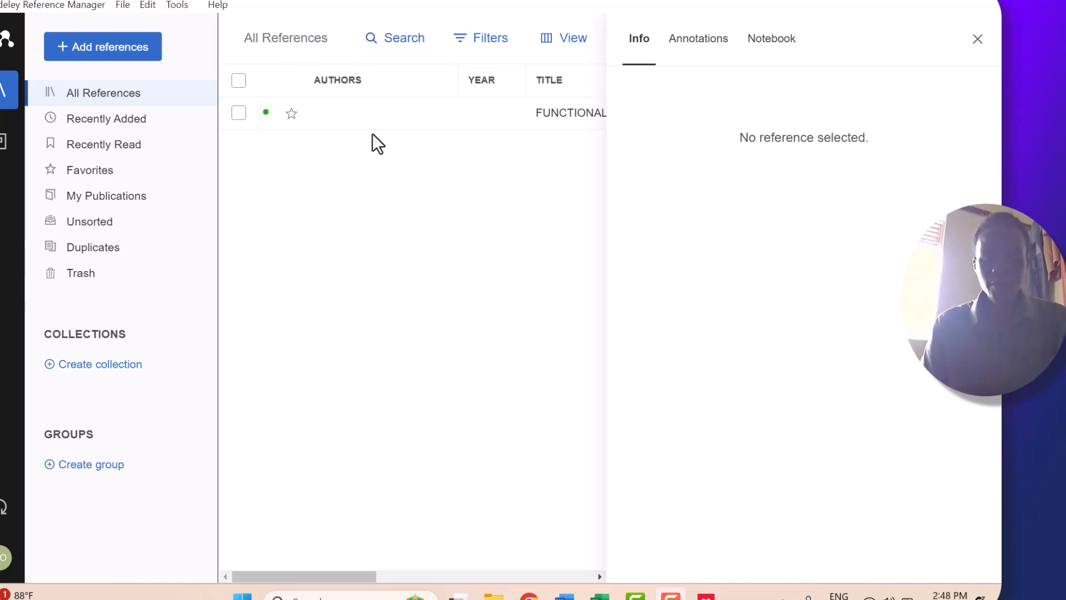
Import the "climate change pdf" file from the Downloads folder into the reference library.
click(114, 55)
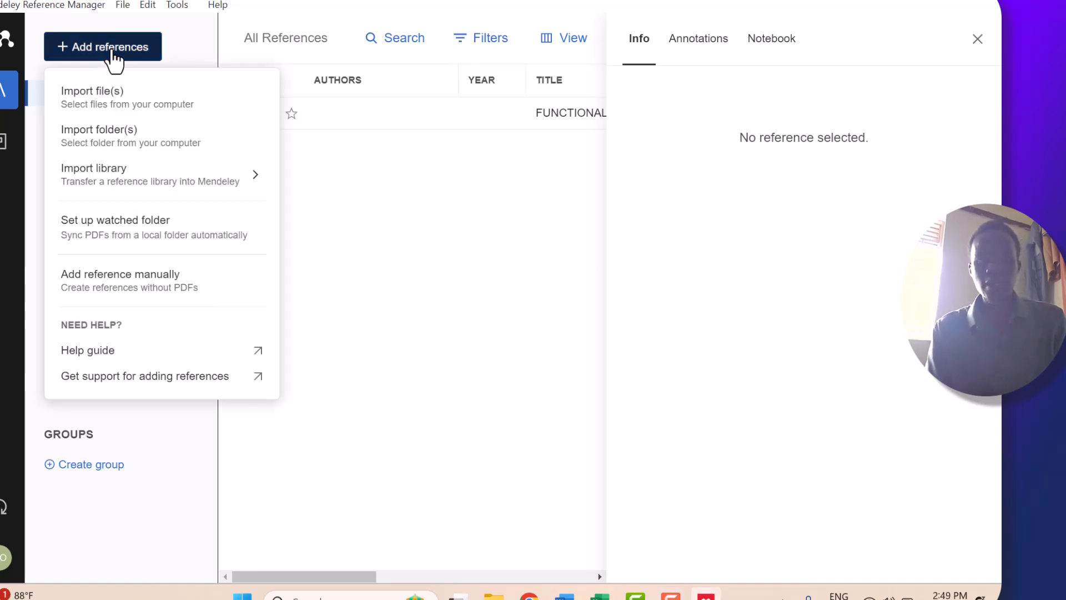
click(121, 99)
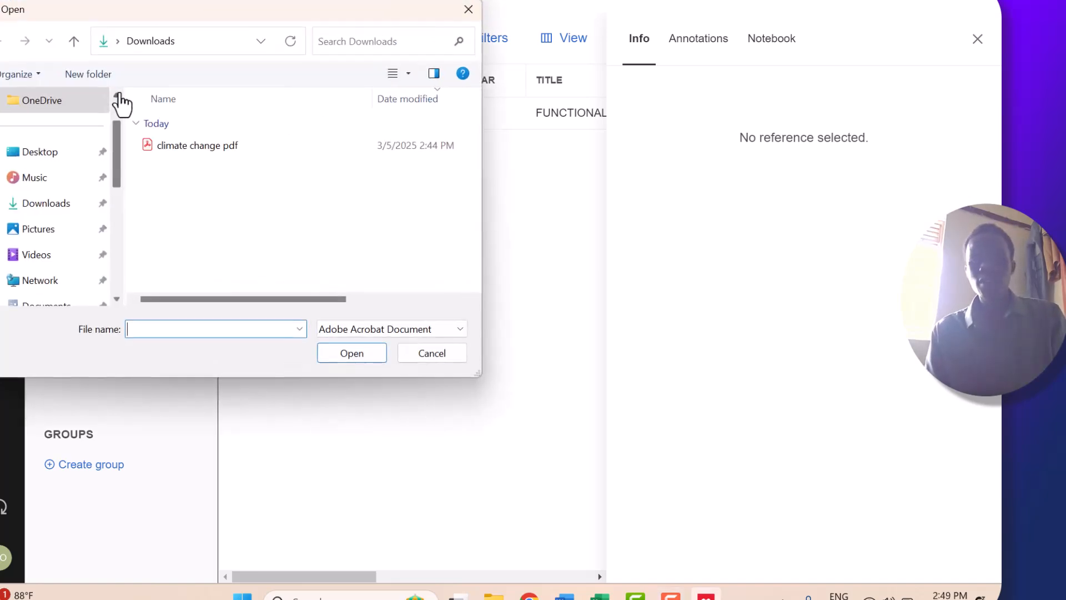
click(190, 142)
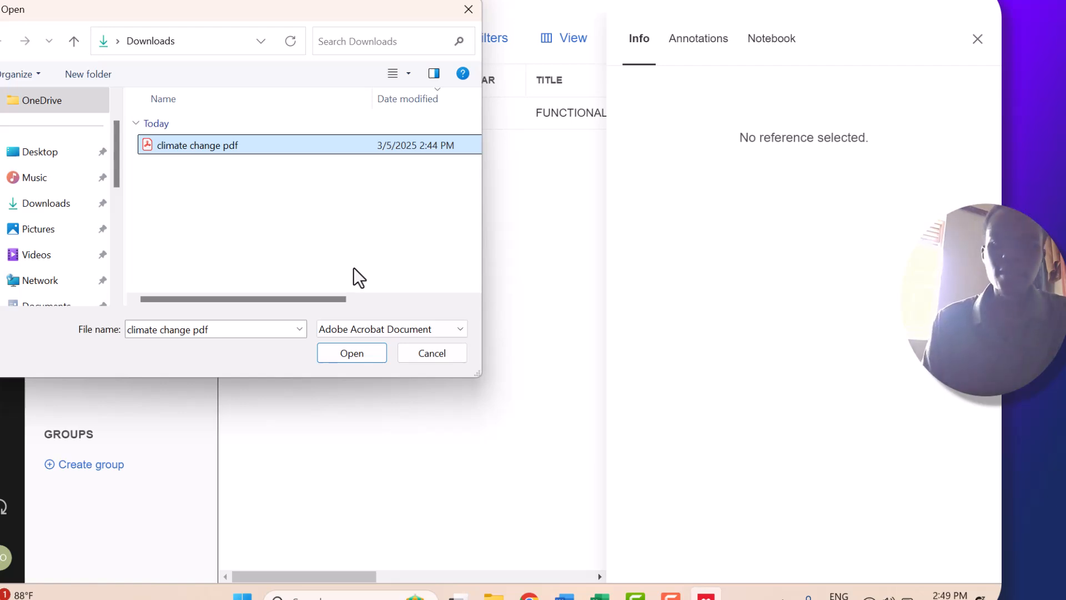
click(375, 355)
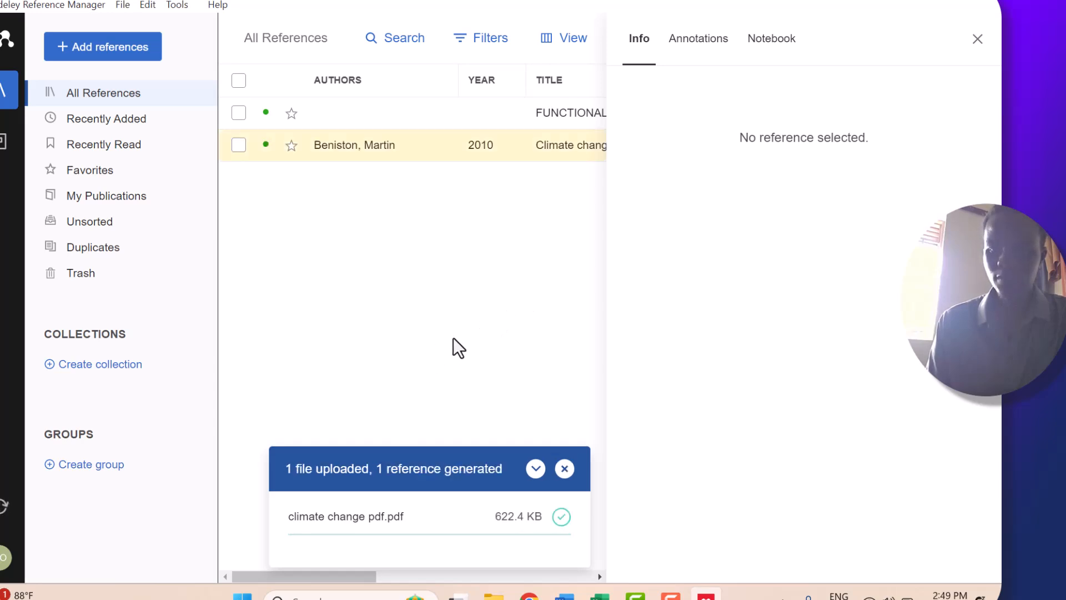
Close the reference details pane and examine the Source, Added and File columns of the imported references.
click(979, 40)
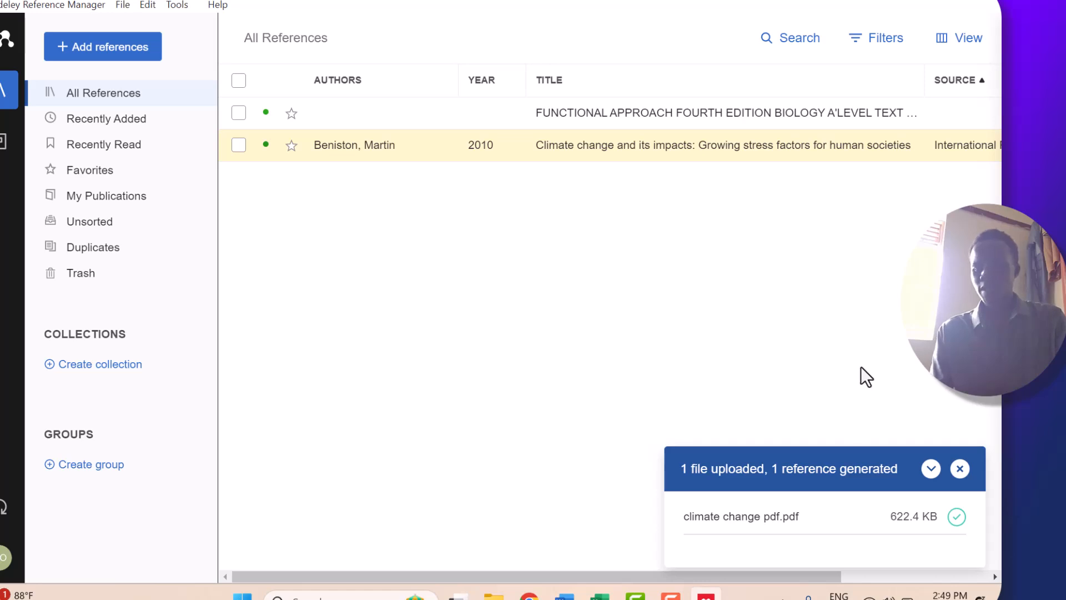
drag(992, 574, 991, 575)
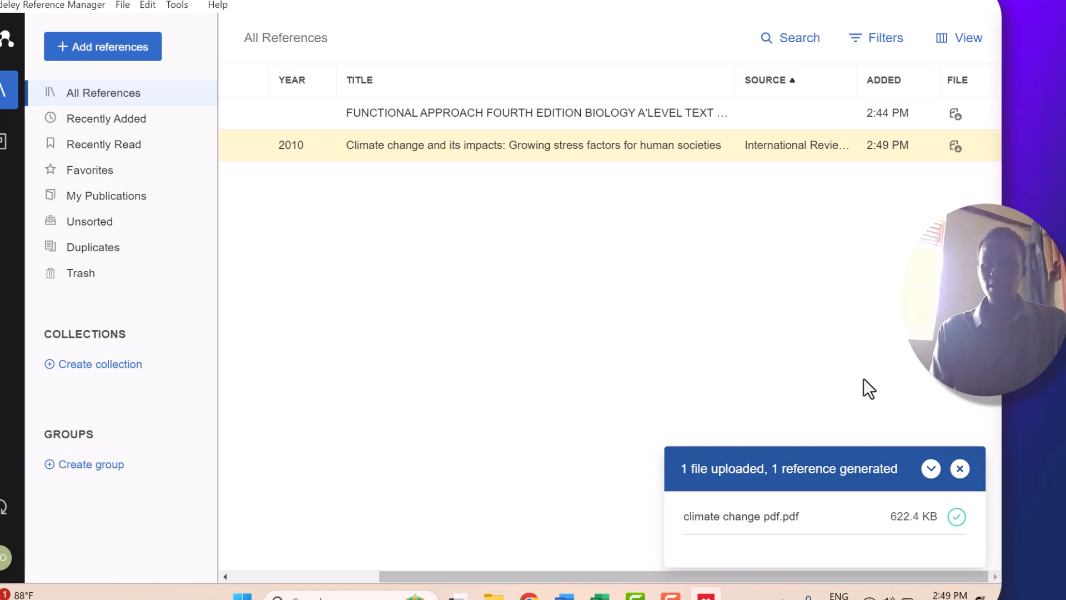
click(184, 3)
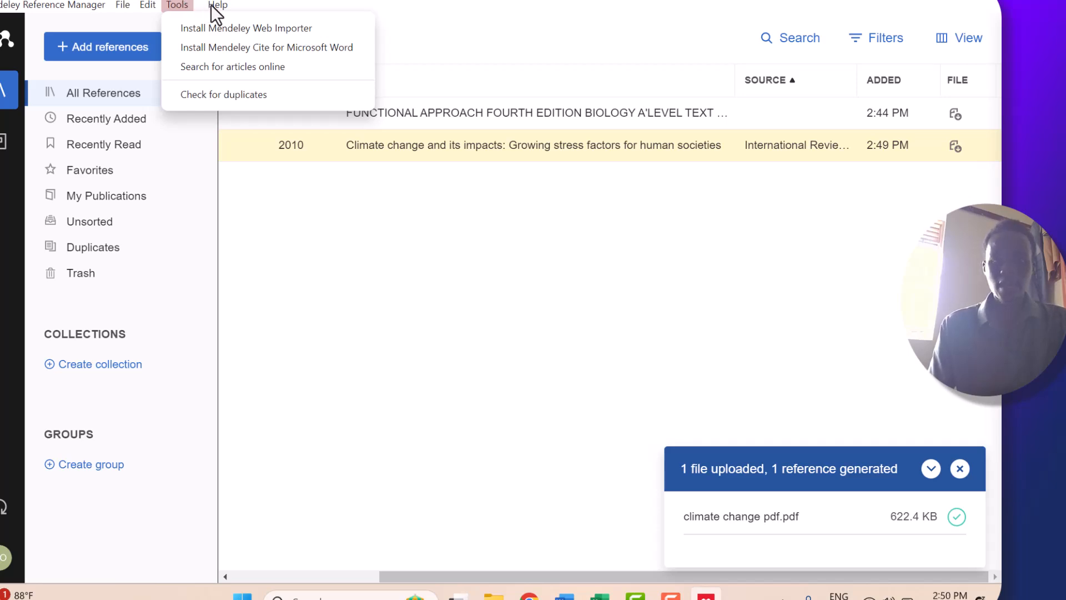
click(146, 2)
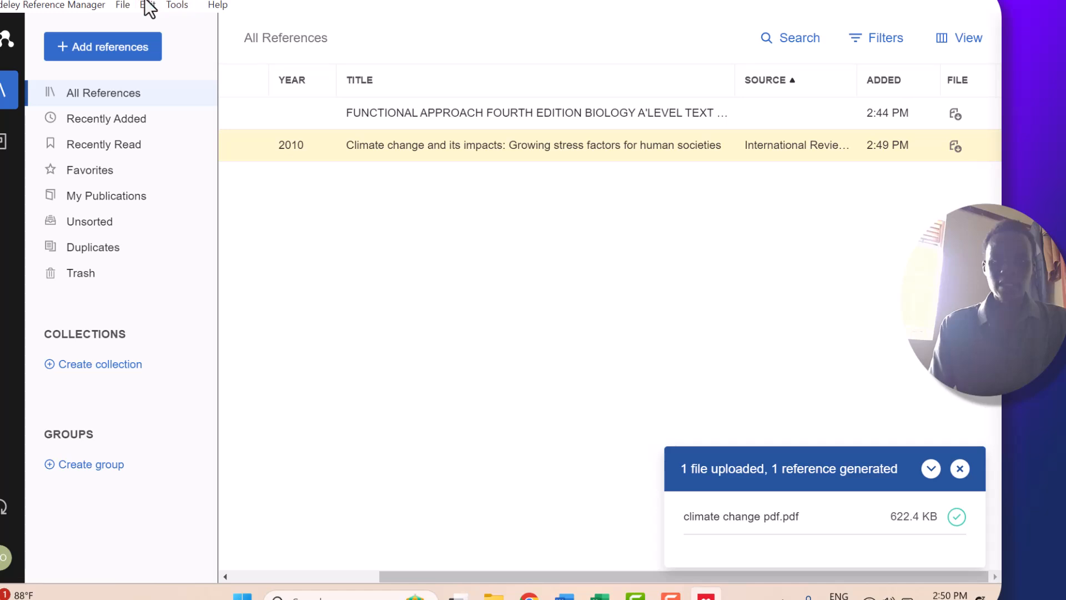
click(121, 5)
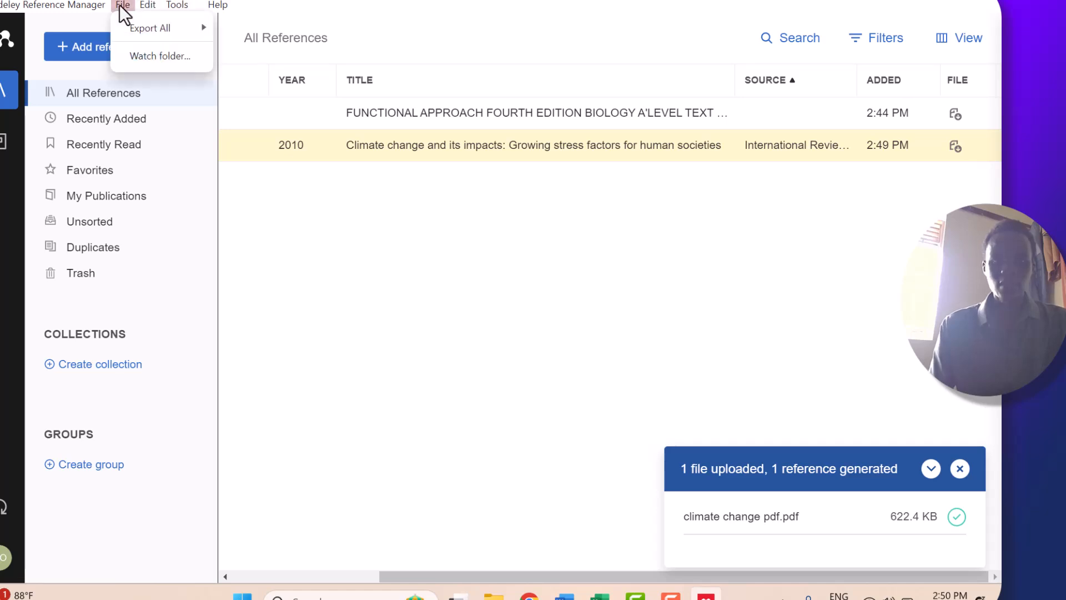
click(88, 5)
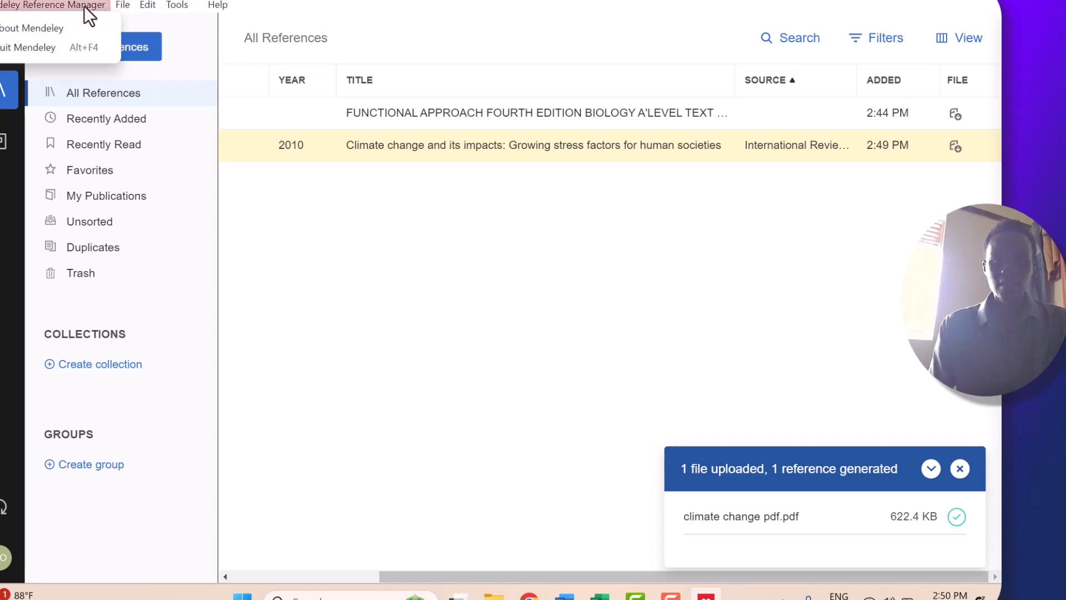
click(122, 5)
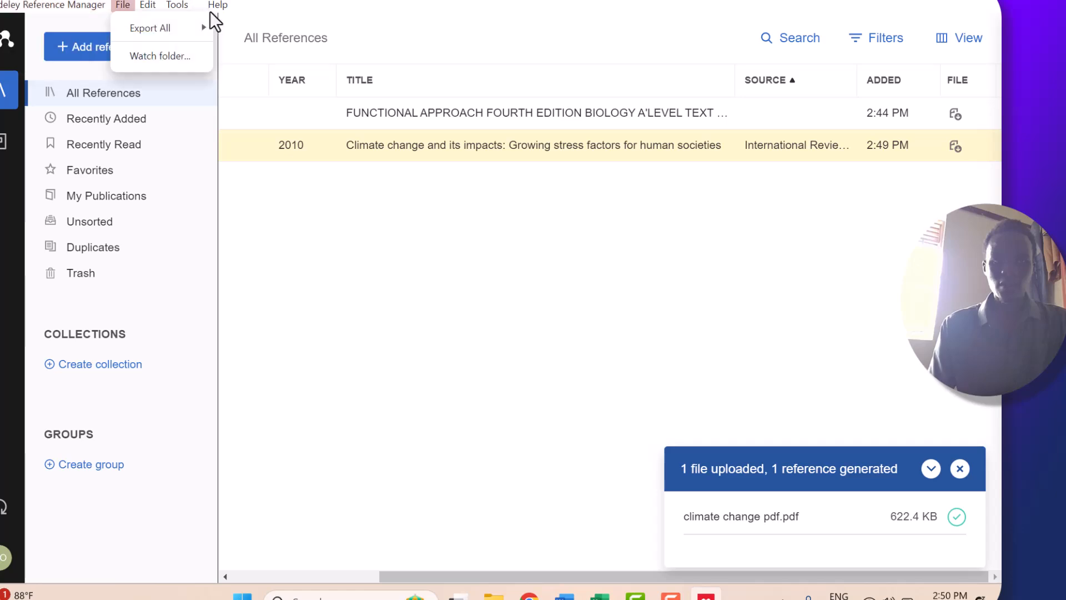
click(175, 4)
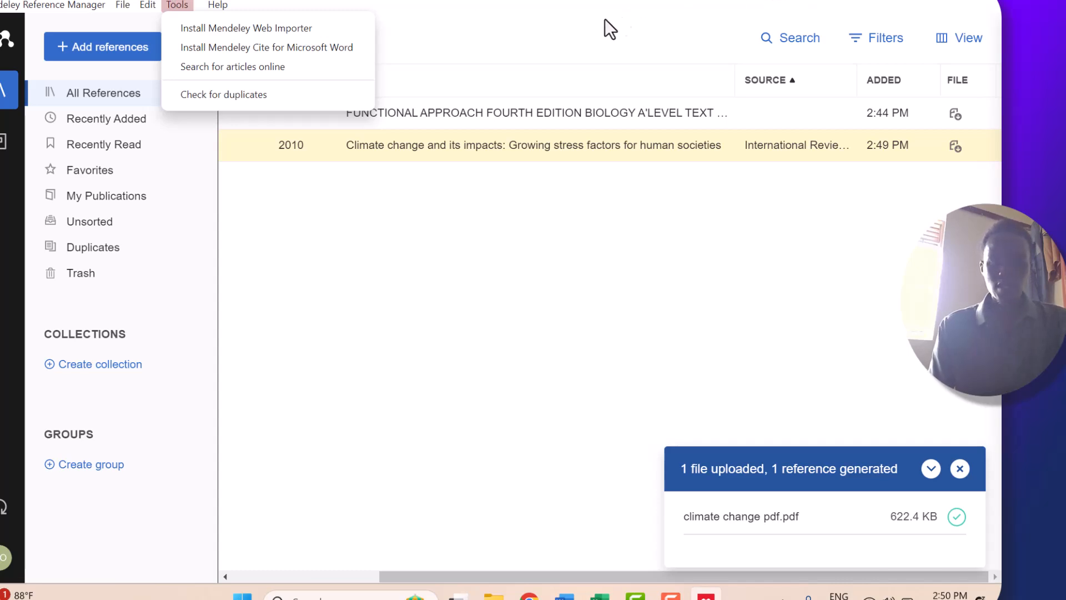
click(293, 226)
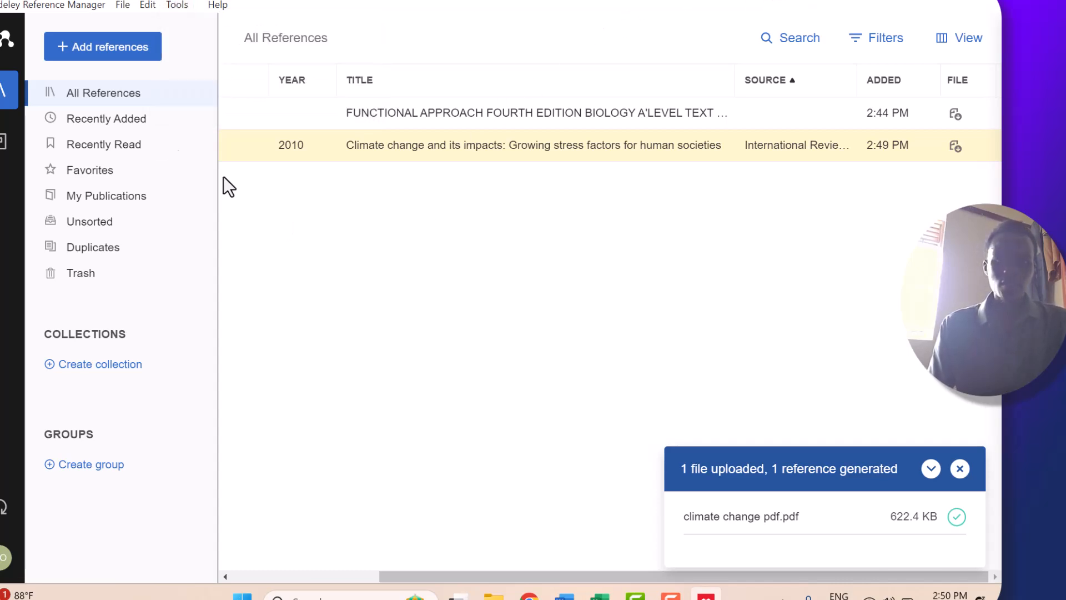
Start a manual journal article reference and give it the title "biology at heart".
click(136, 56)
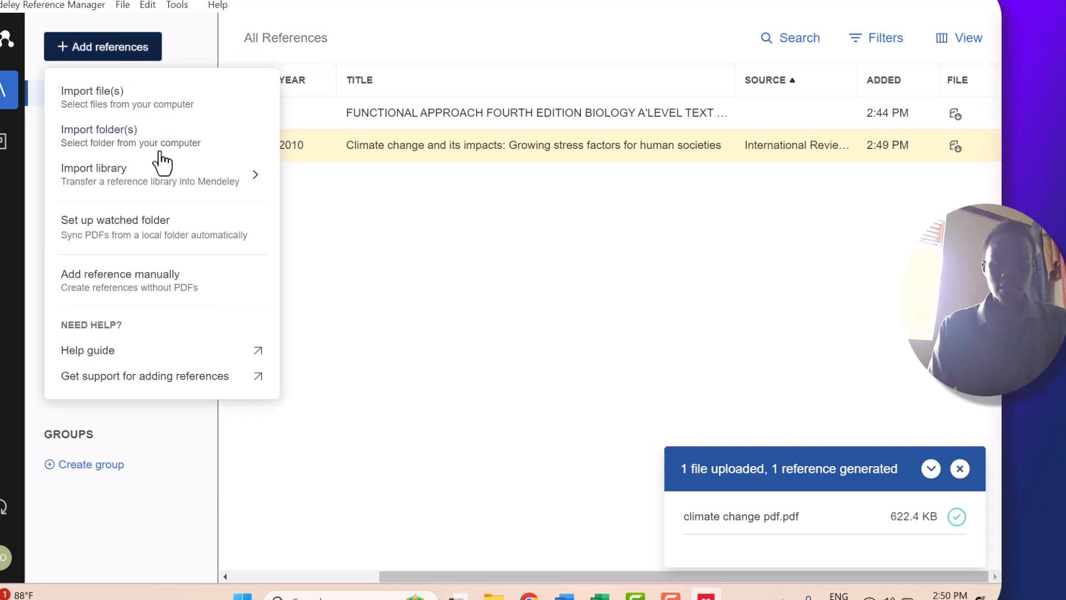
click(165, 292)
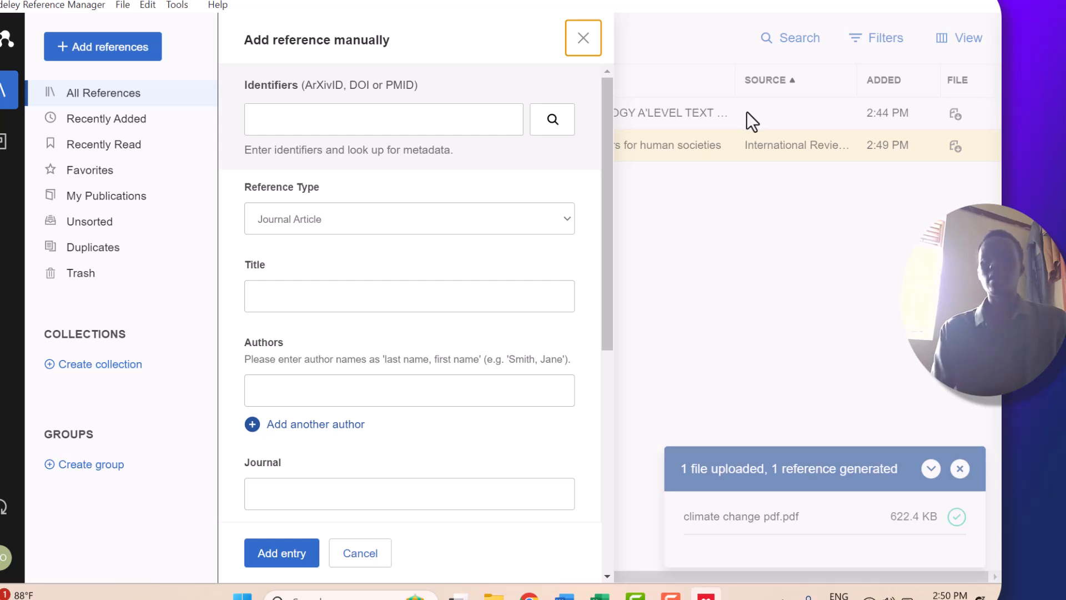
click(427, 116)
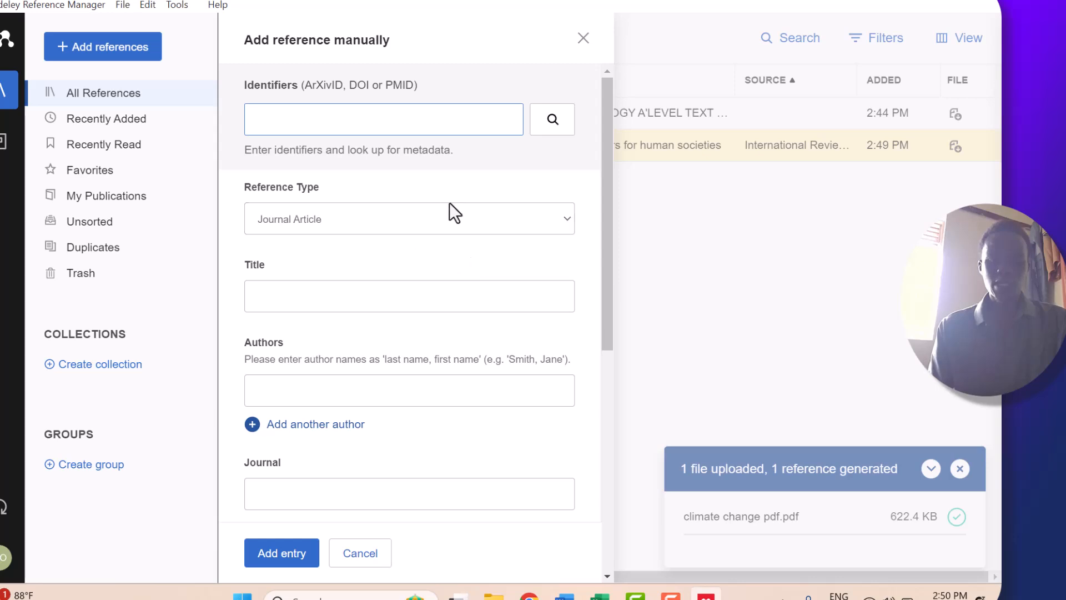
click(345, 302)
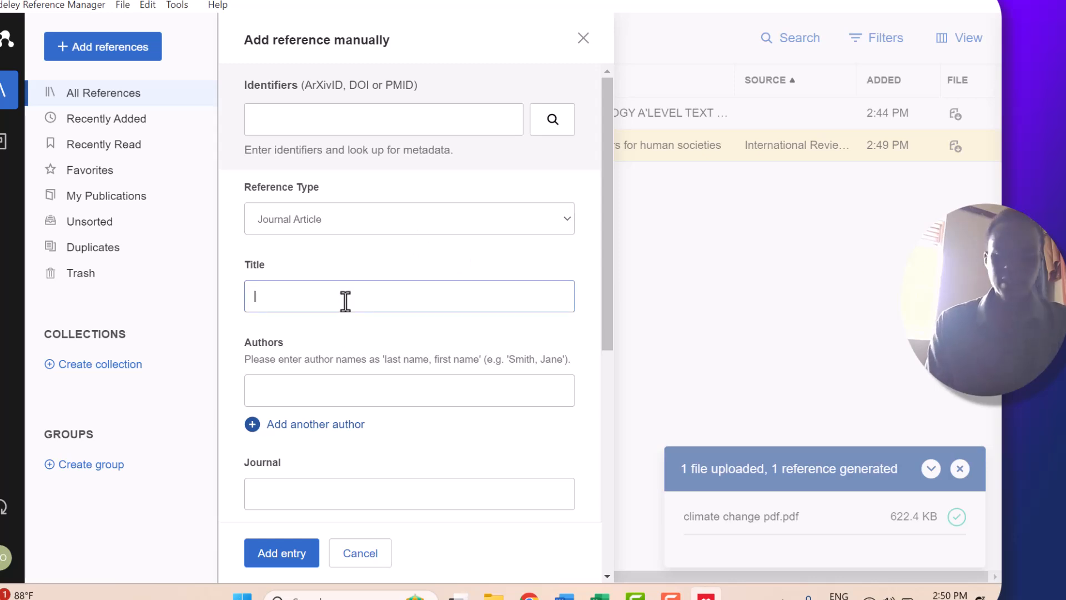
text(biolo)
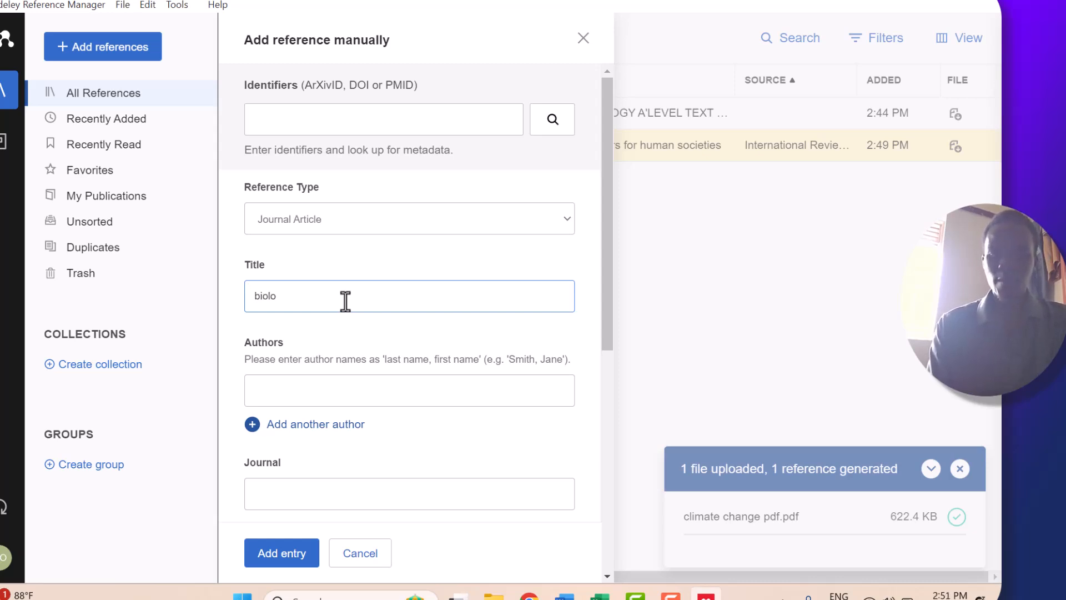
text(y)
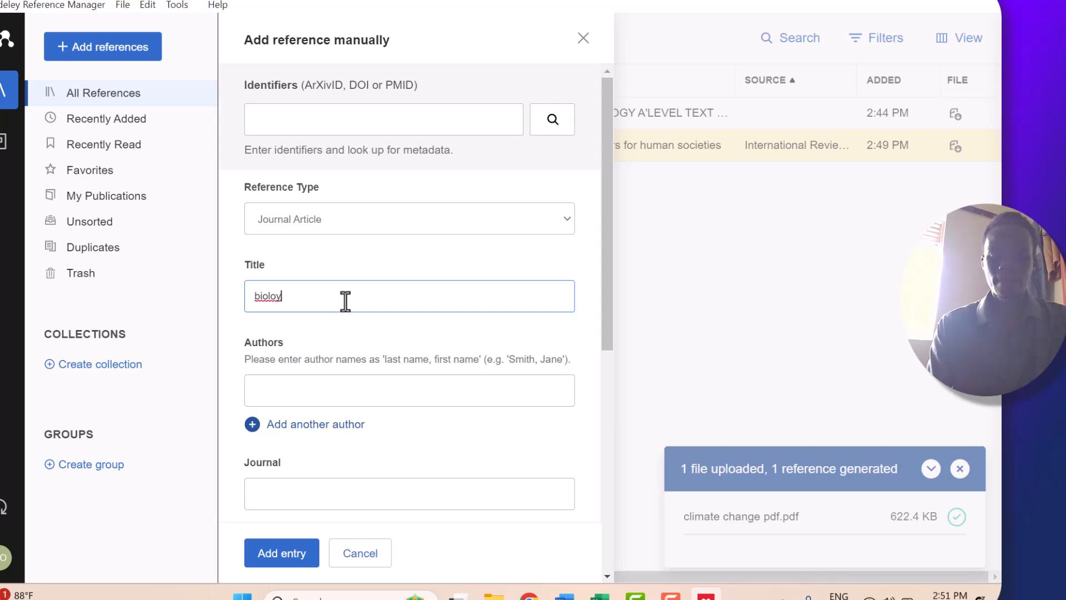
key(BackSpace)
text(gy)
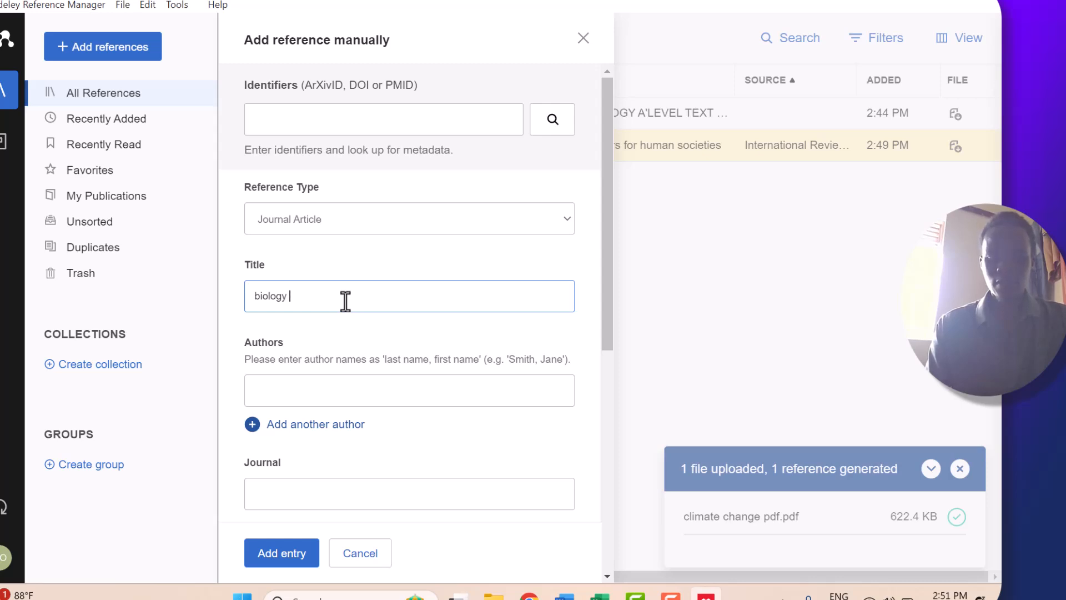
text( at h)
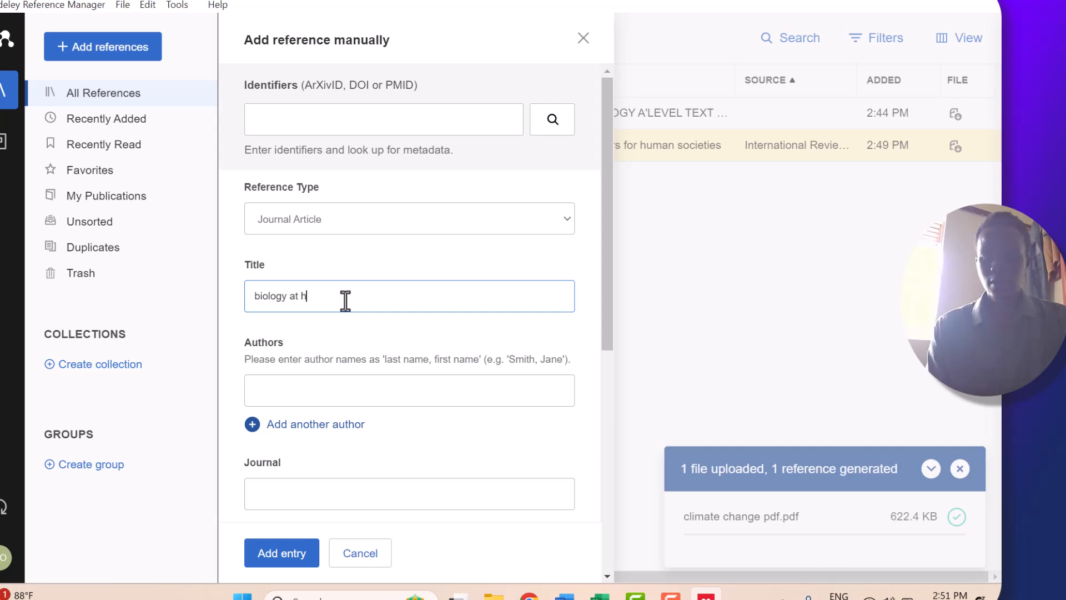
text(e)
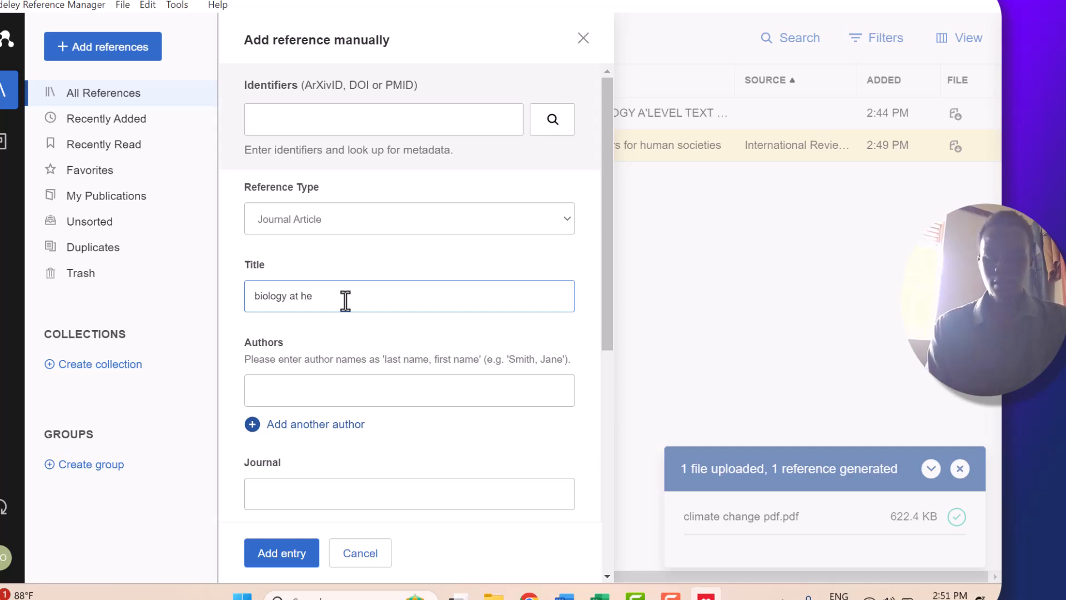
text(art)
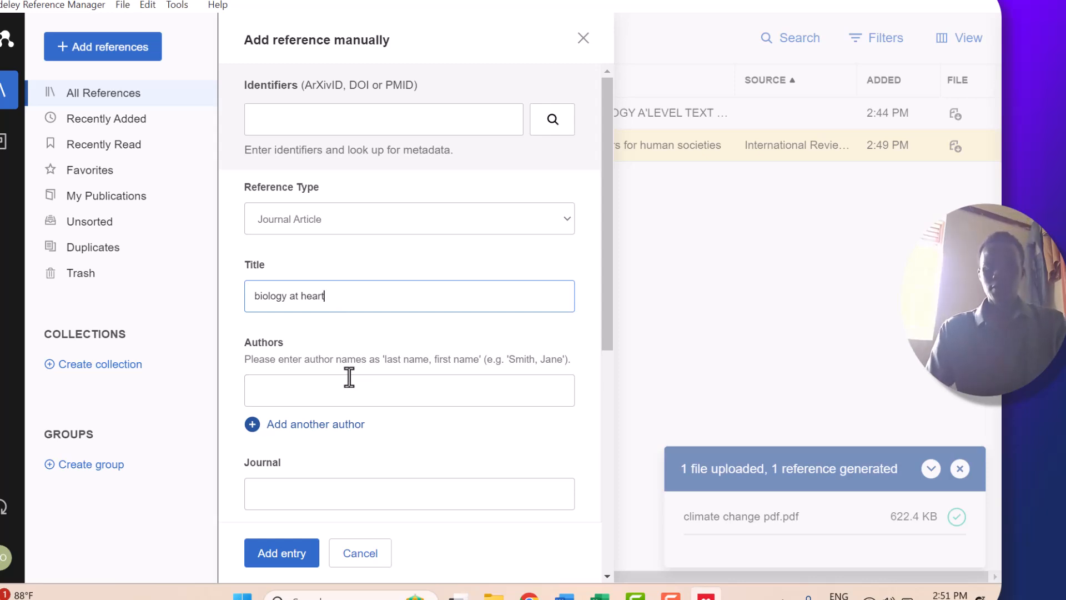
Fill in the author's last name and first initial, and add the manual entry to the library.
click(348, 389)
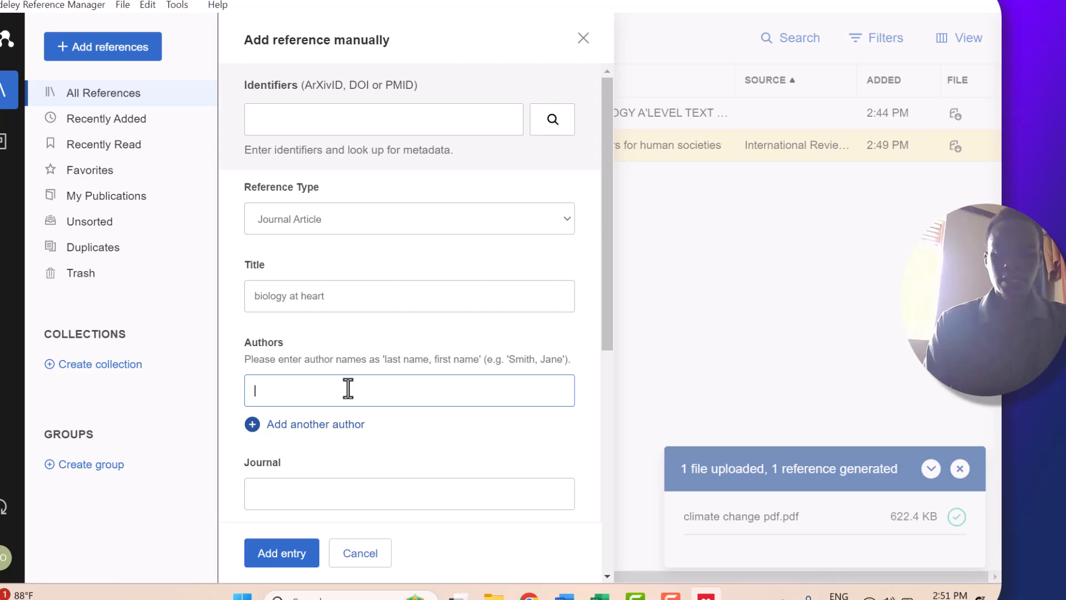
text(B)
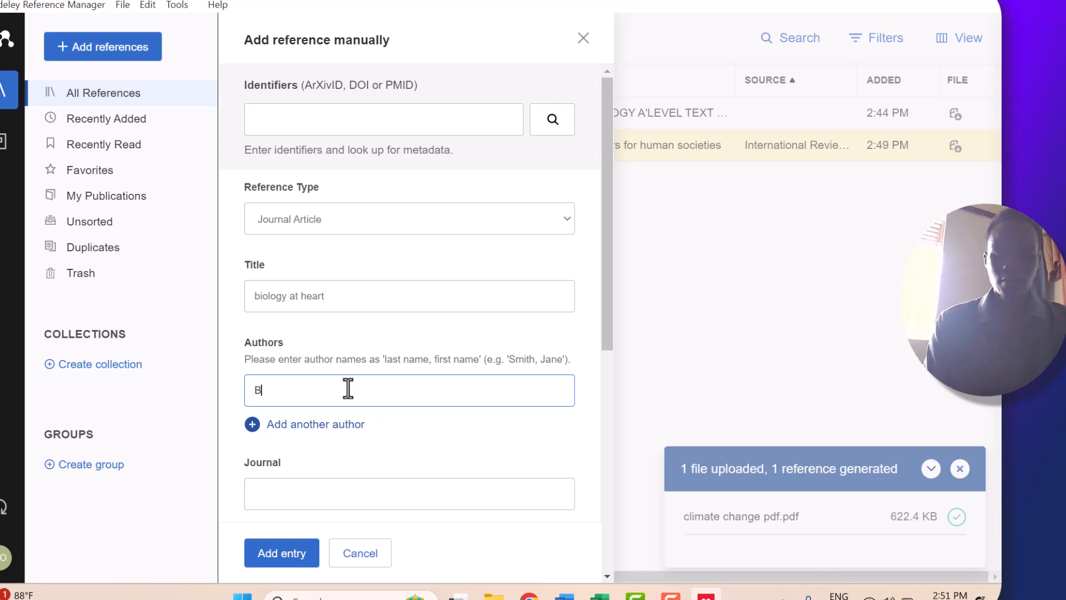
text(e)
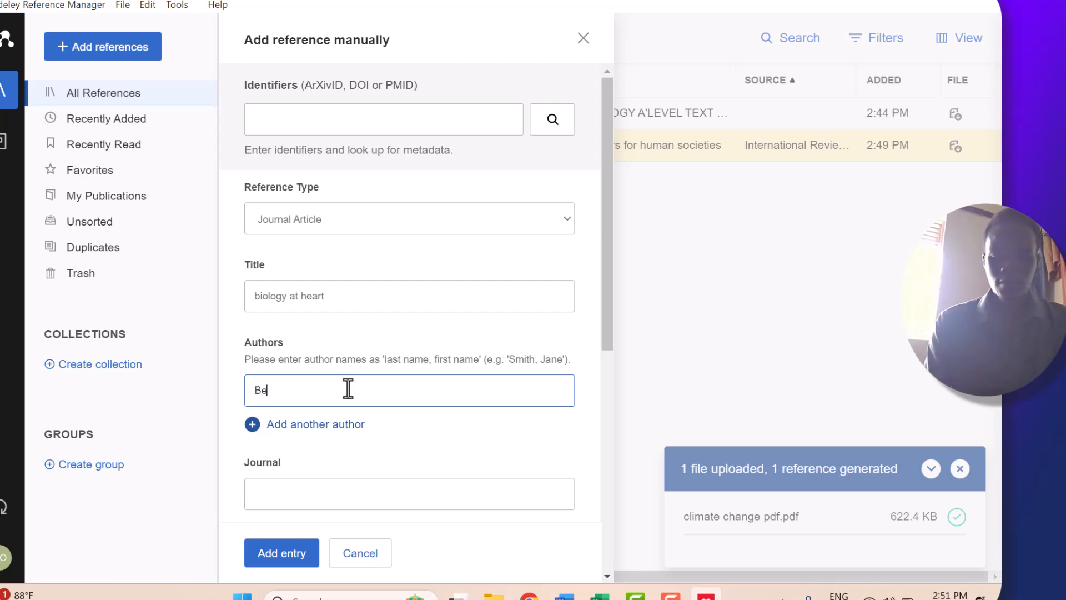
text(ckers)
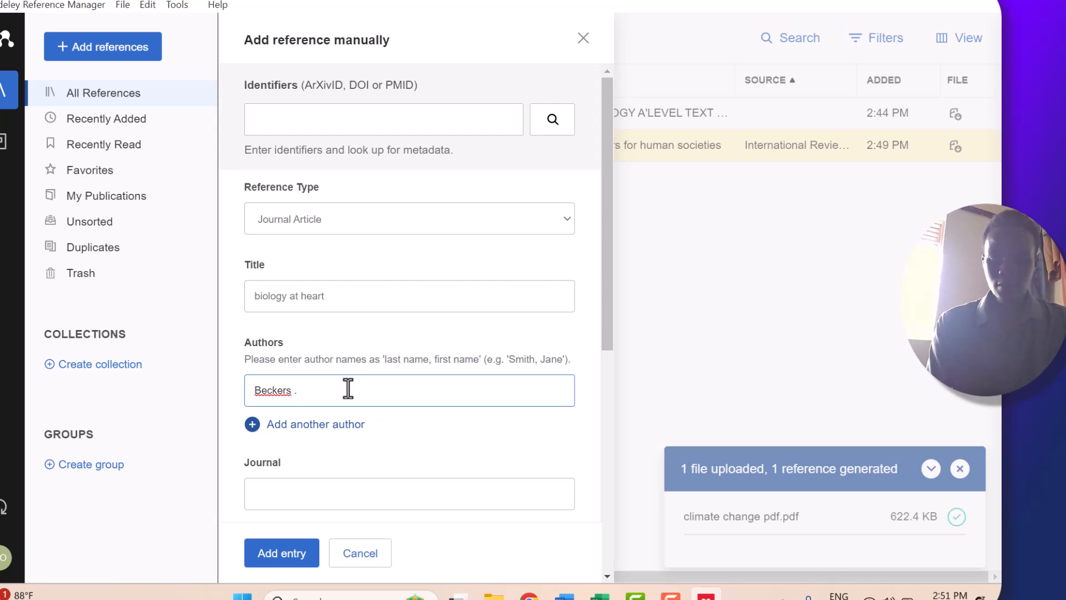
text( . E)
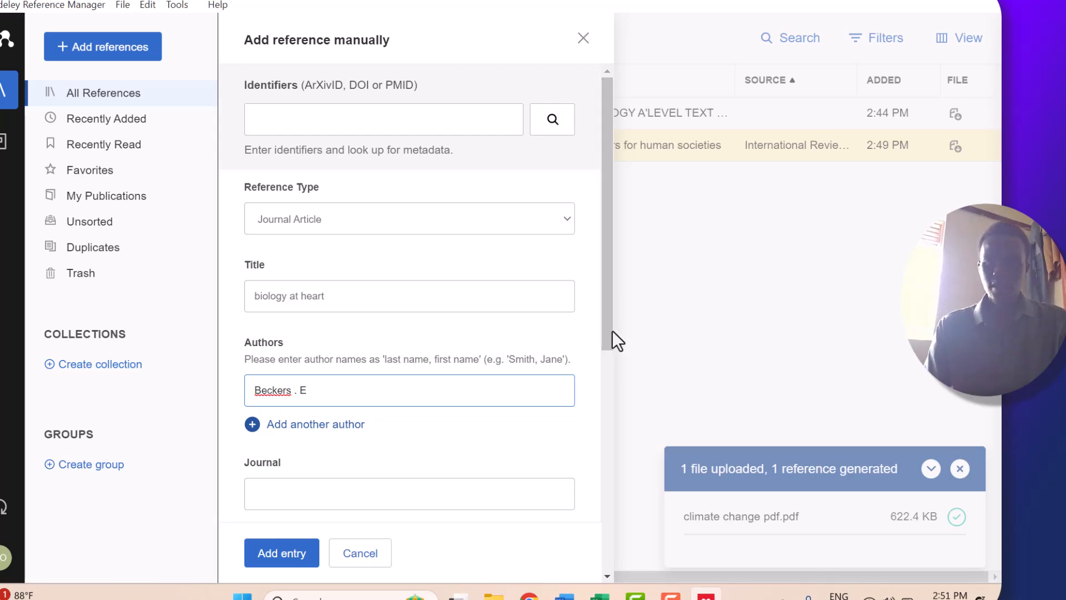
drag(604, 324, 635, 509)
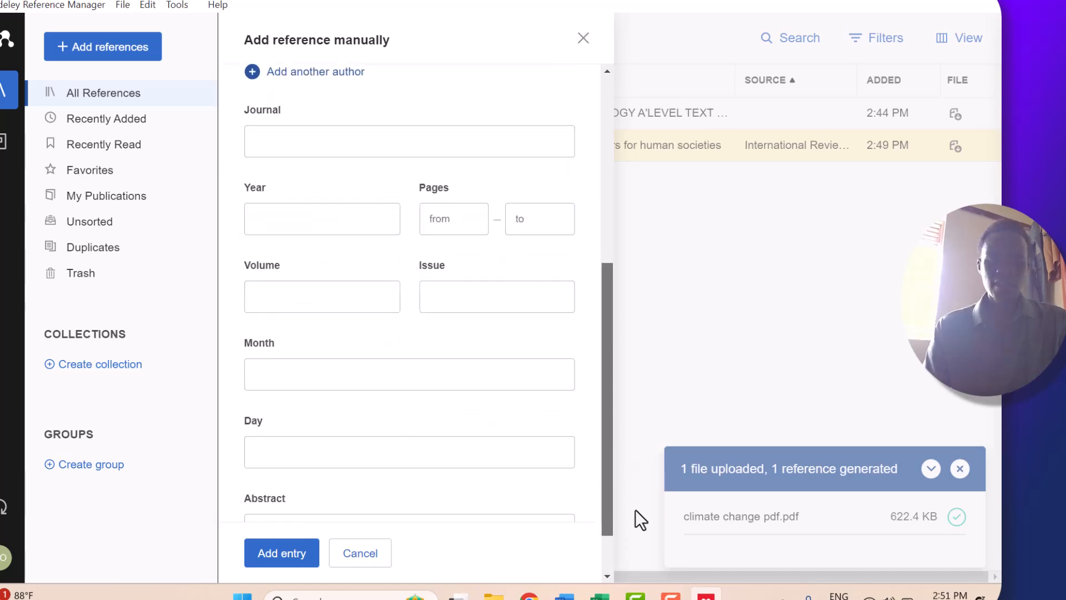
click(290, 553)
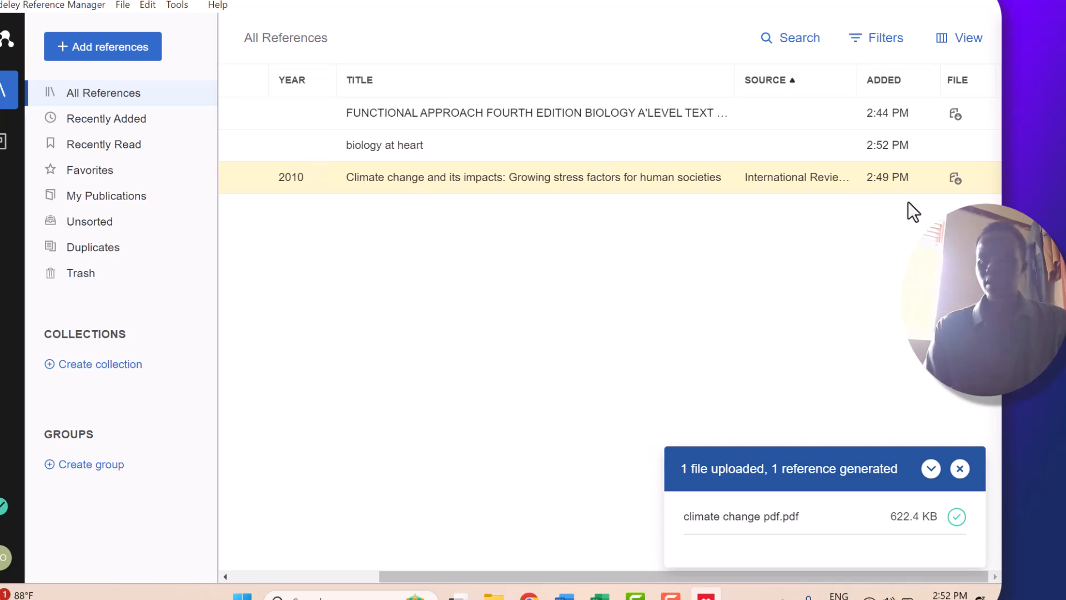
Dismiss the upload summary and open a blank form for adding another reference manually.
click(960, 469)
drag(622, 574, 398, 565)
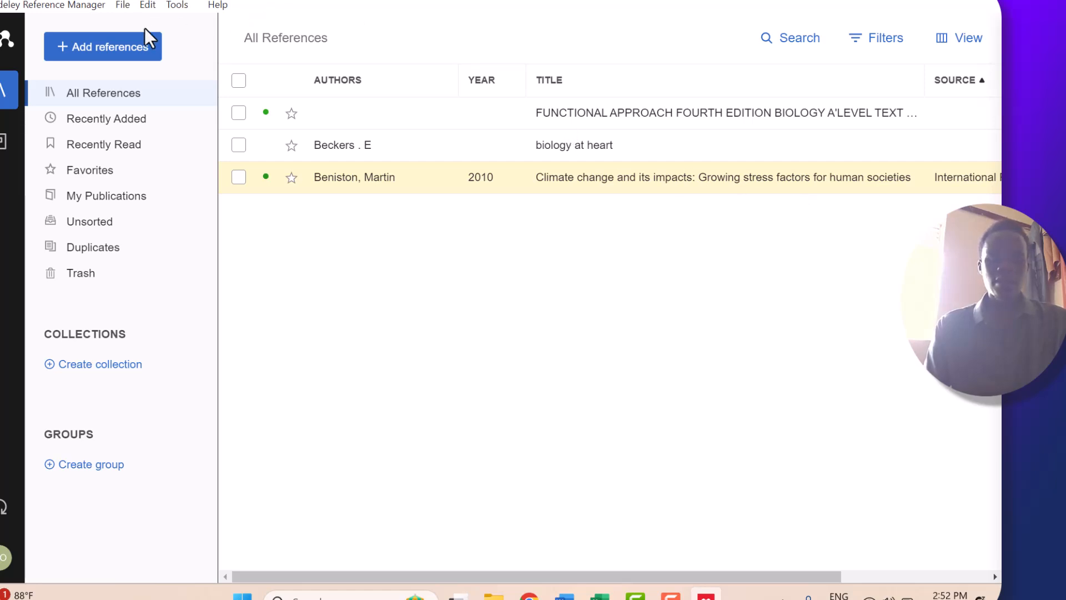
click(142, 49)
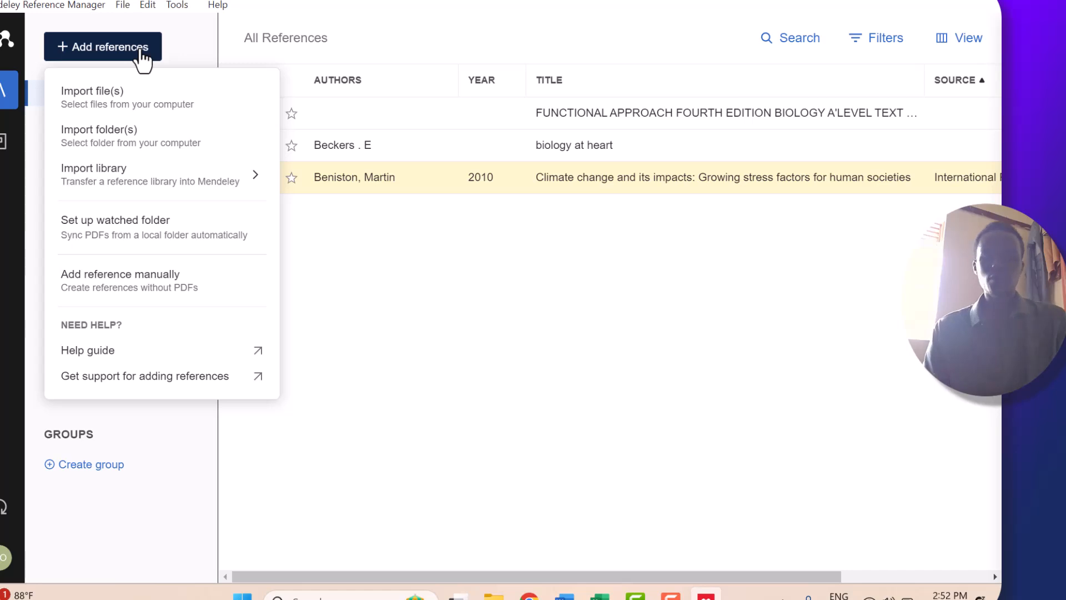
click(163, 288)
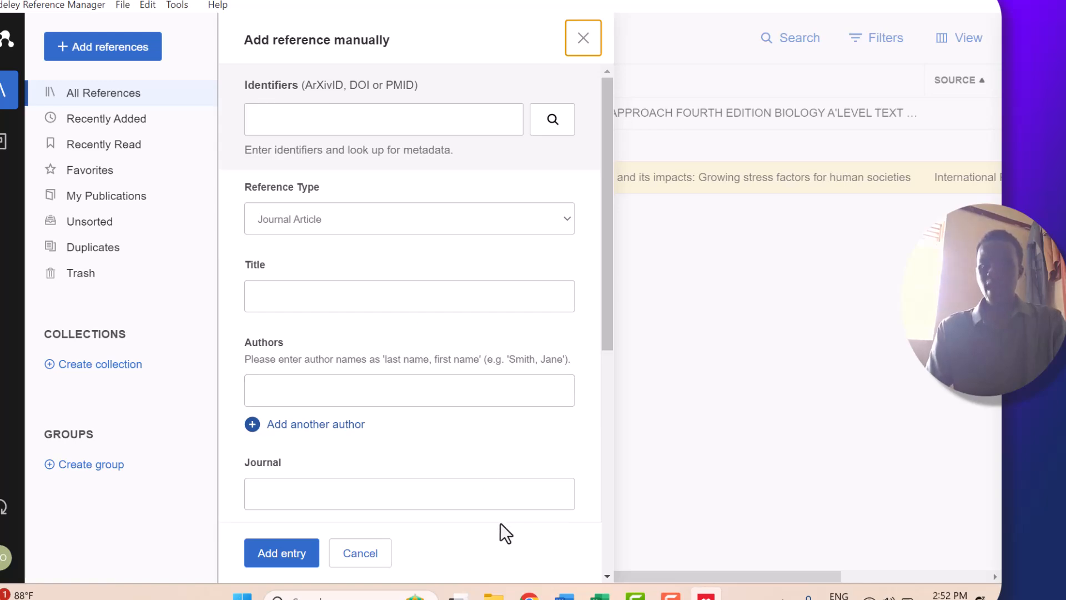
Switch to Chrome and open the Google Scholar site in a new tab.
click(529, 595)
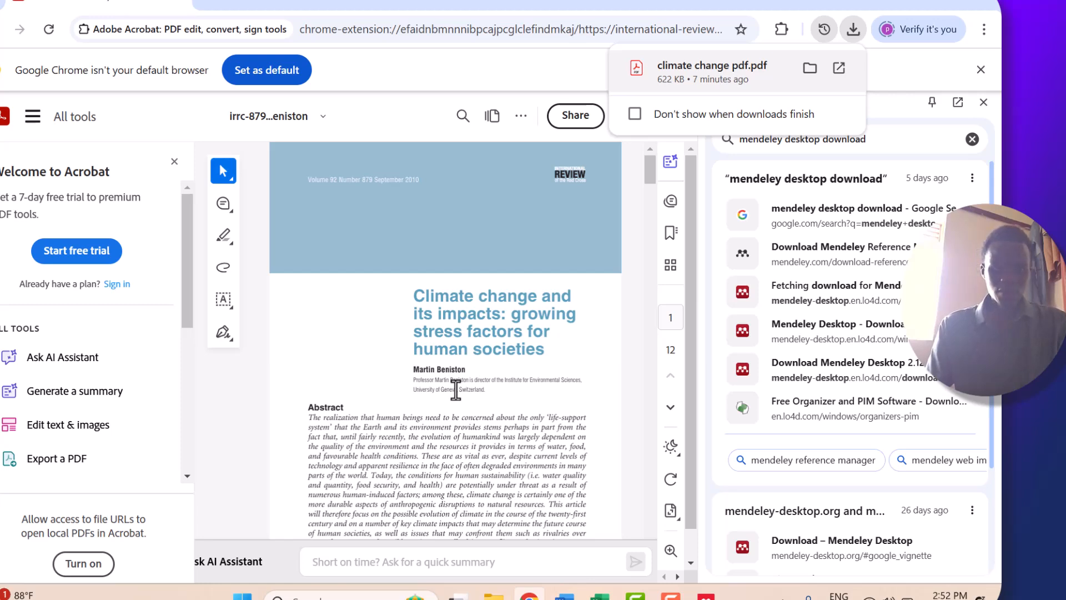
click(212, 7)
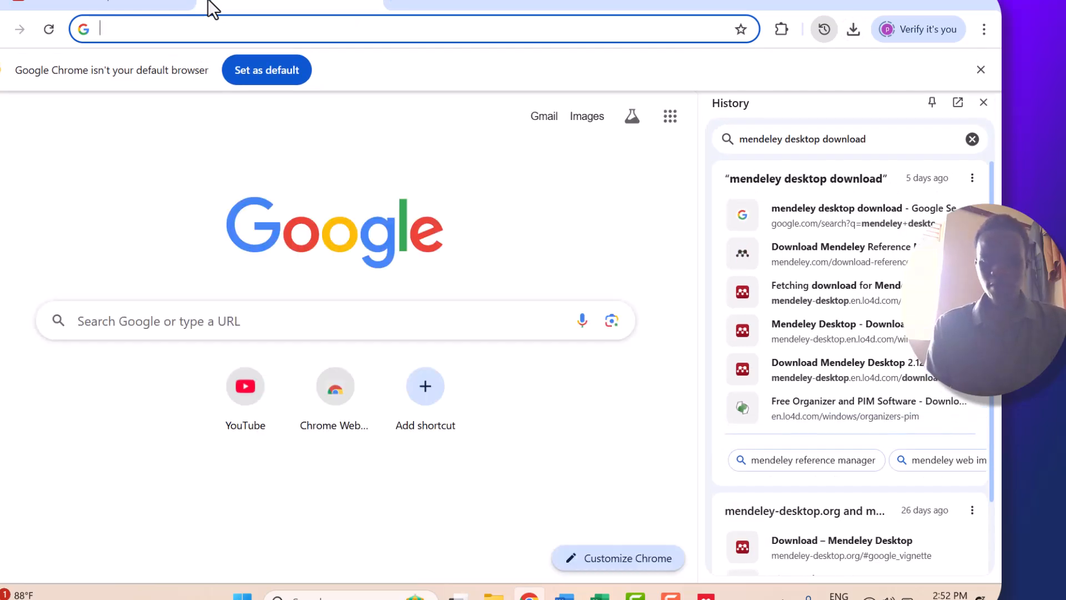
text(G)
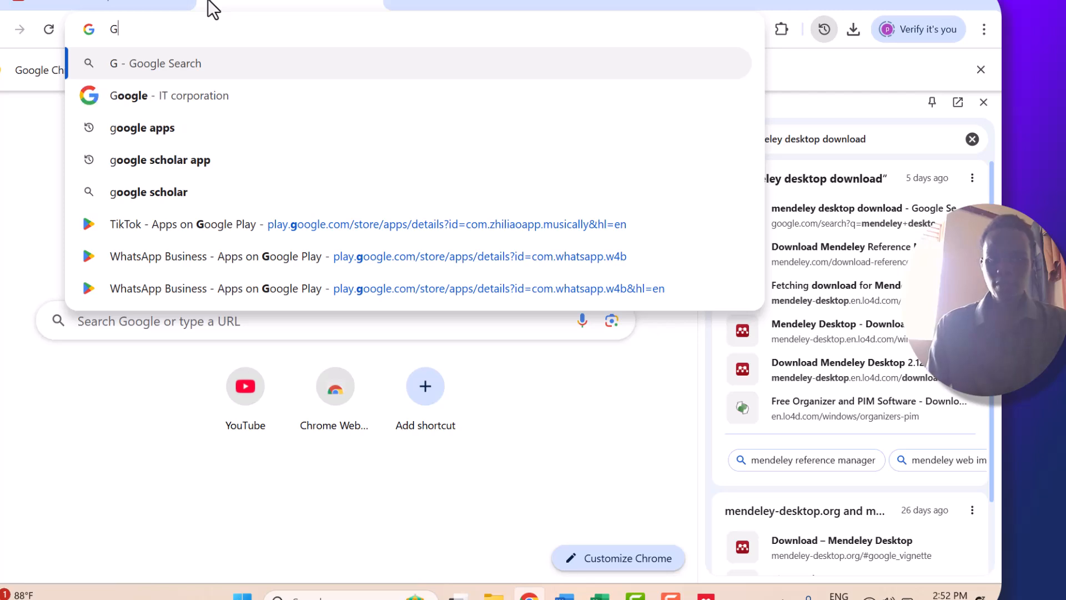
text(OO)
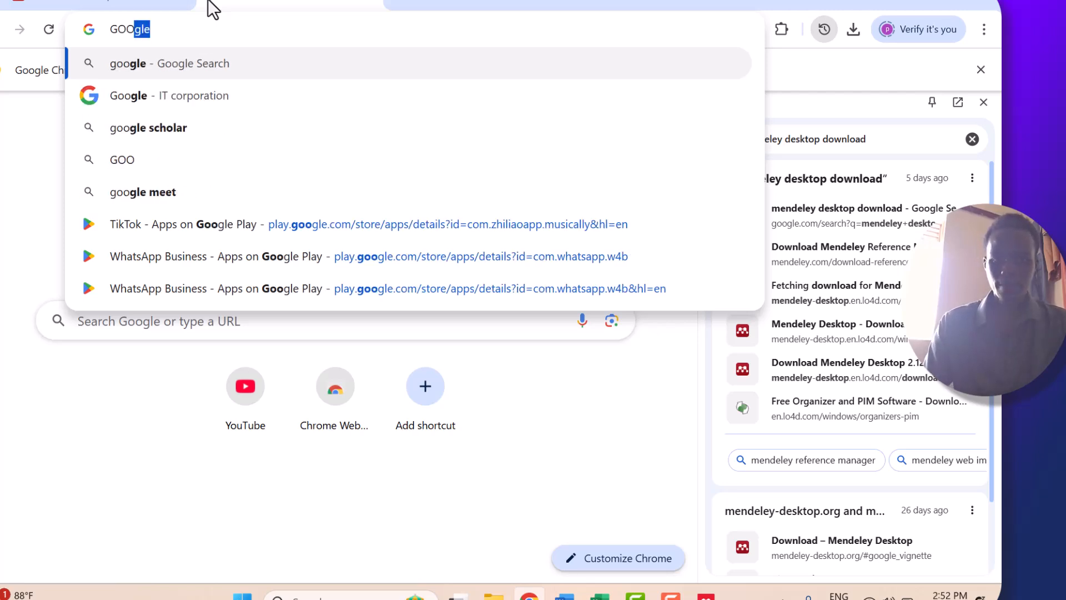
click(184, 123)
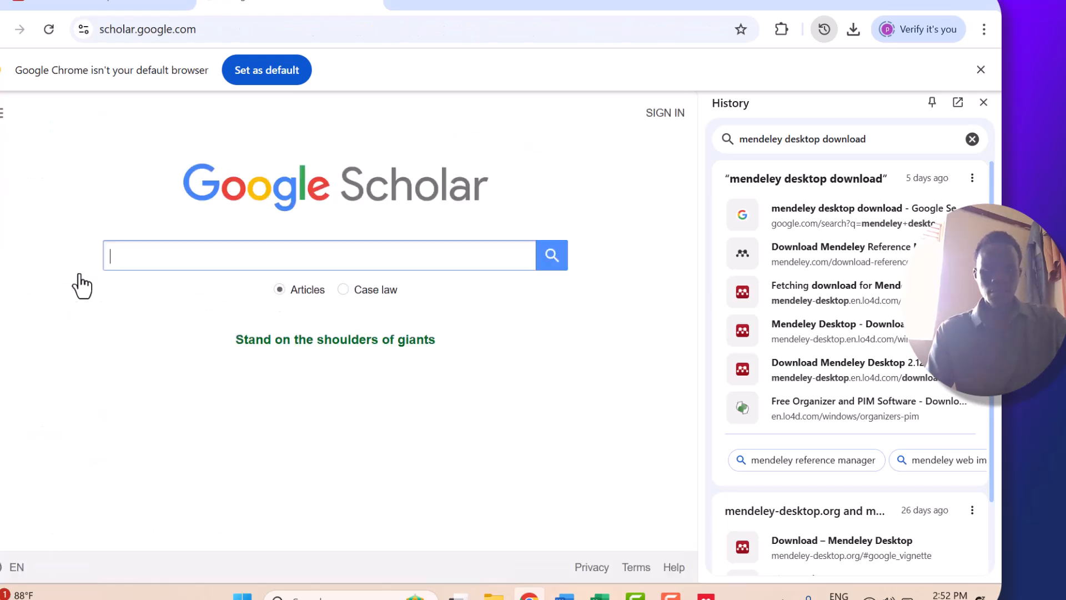
Search Google Scholar for "climate change" and open the "Climate change" PDF from davidsuzuki.org.
text(CLIMA)
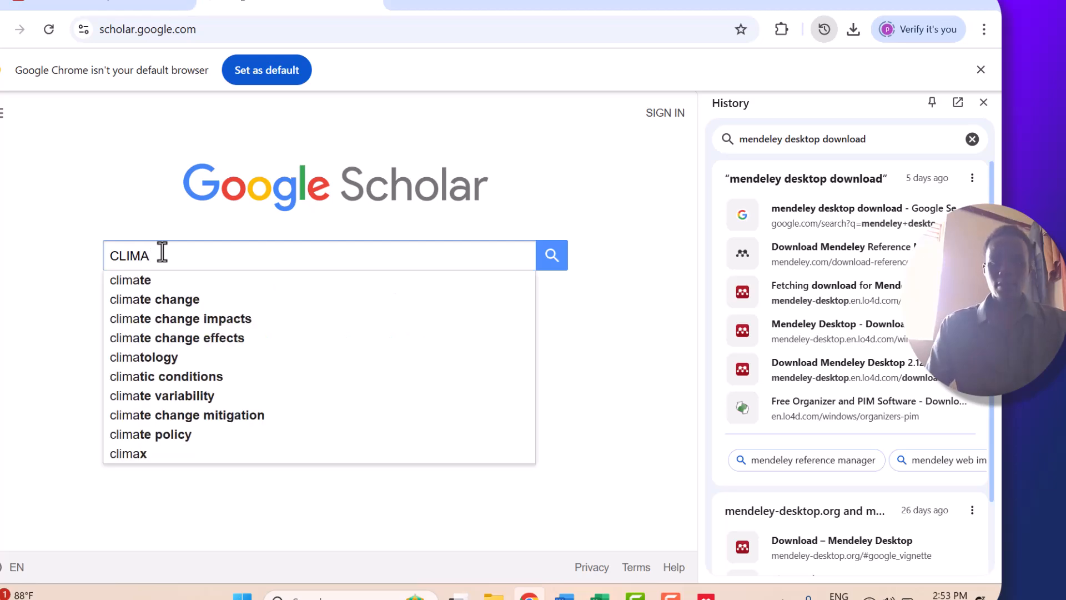
click(162, 299)
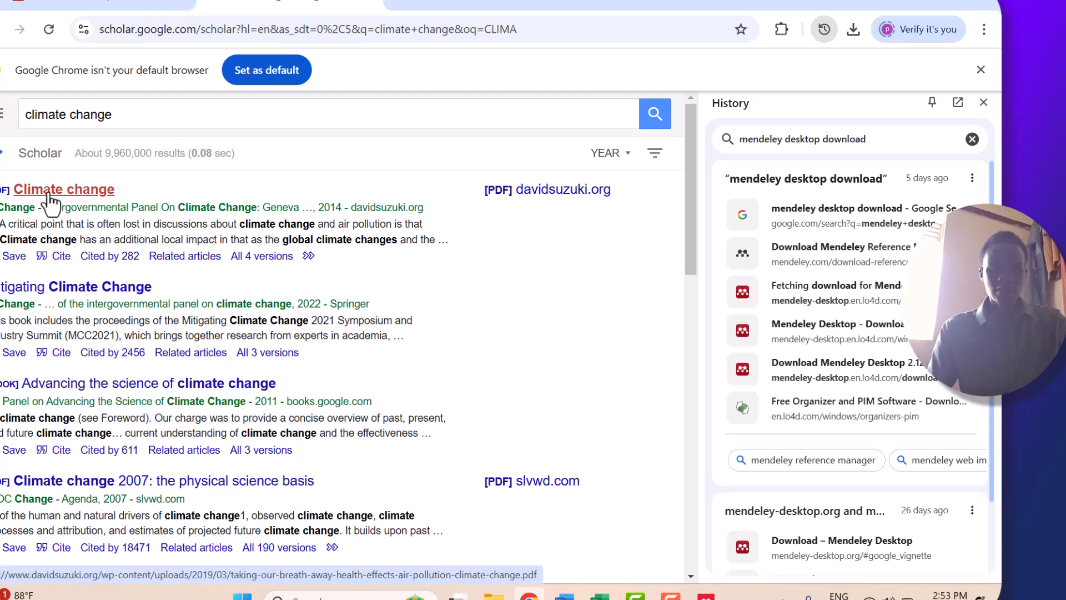
click(48, 192)
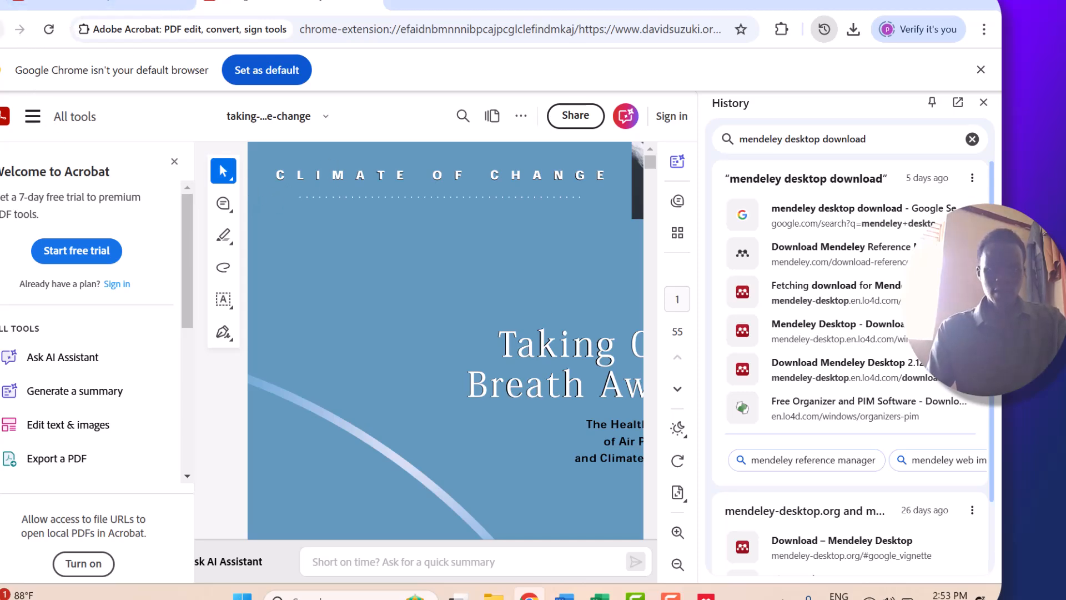
Examine the Springer page of "Mitigating Climate Change" with all cookies accepted and the browser history closed, and open Track your research.
key(alt+Left)
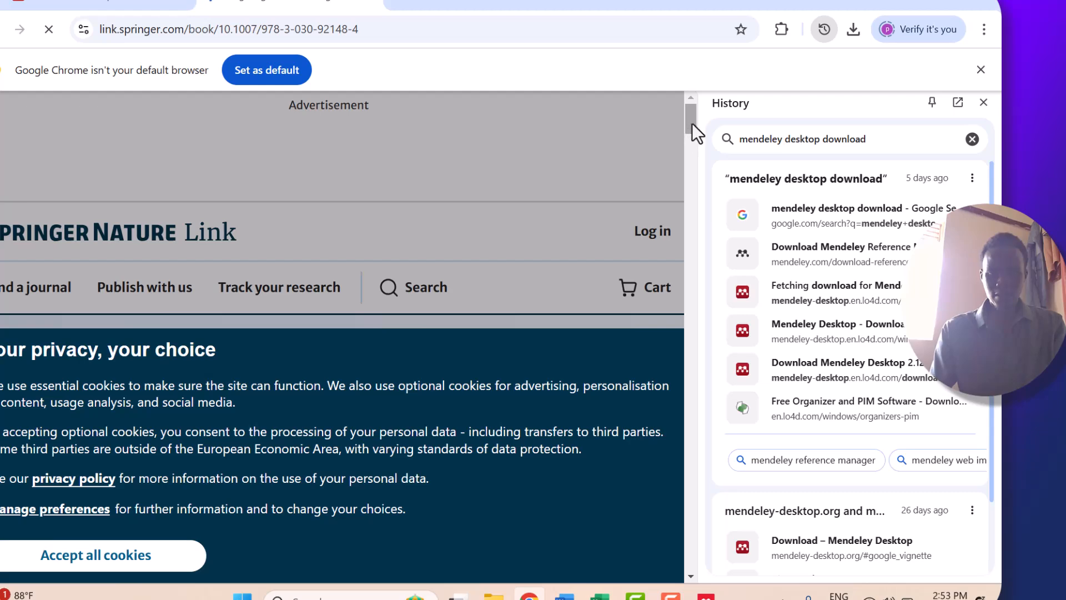
drag(692, 122, 695, 182)
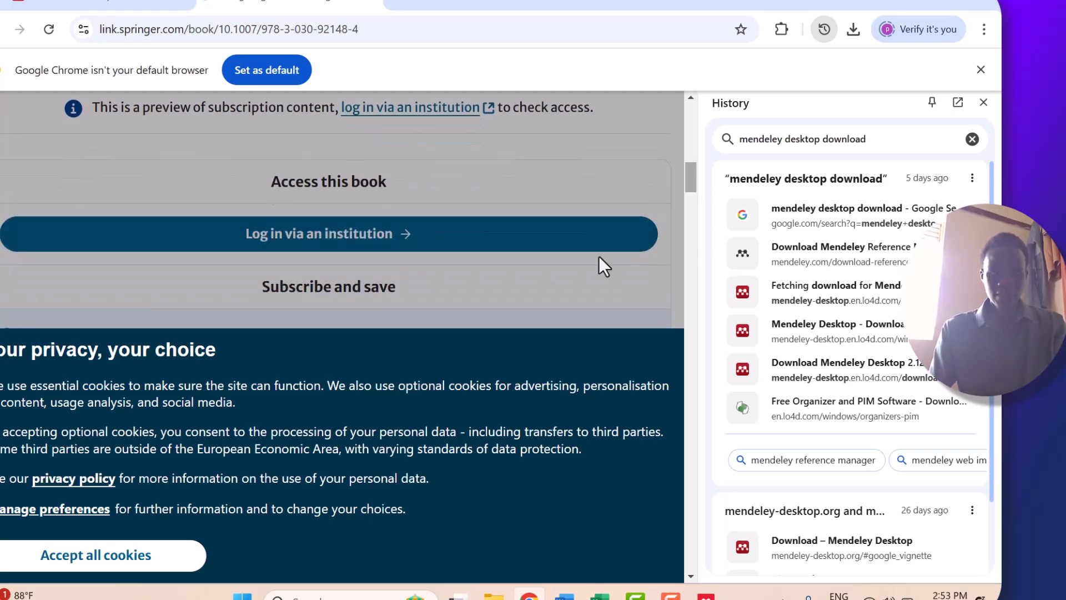
click(150, 557)
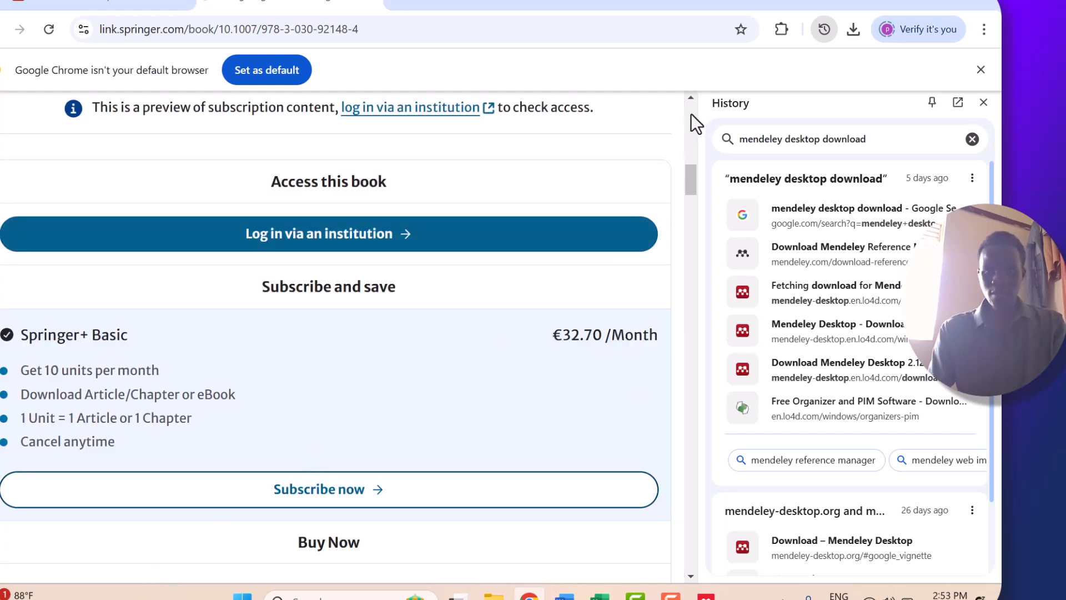
click(691, 98)
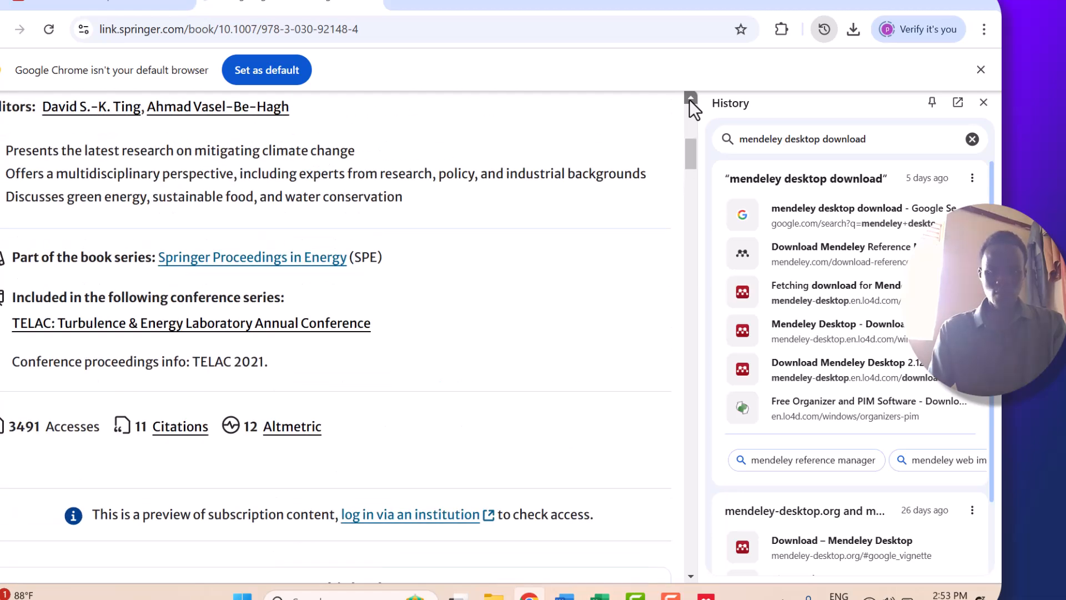
click(690, 99)
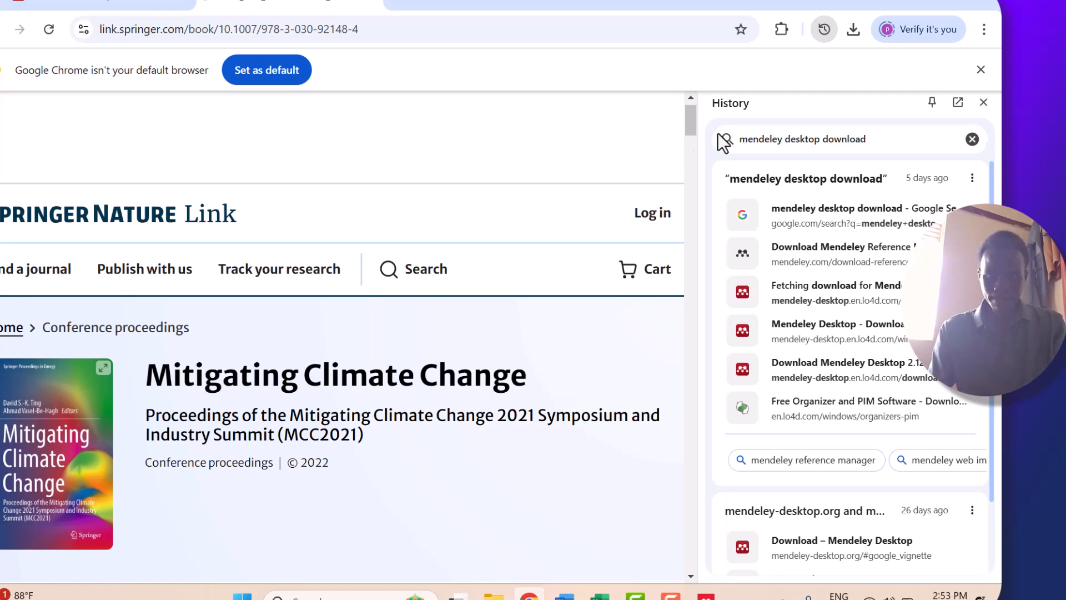
click(988, 101)
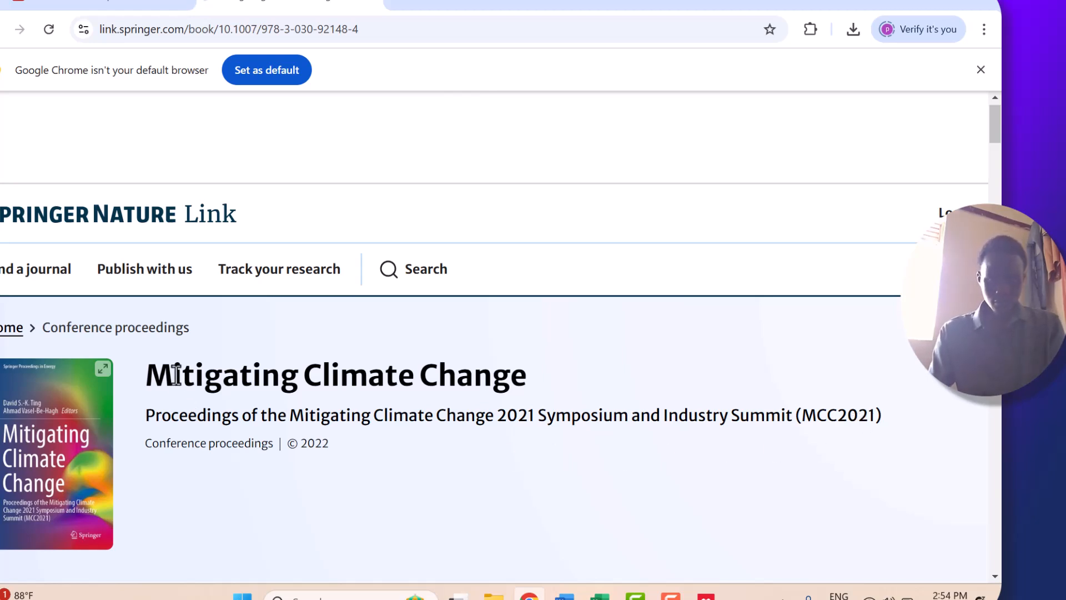
click(245, 272)
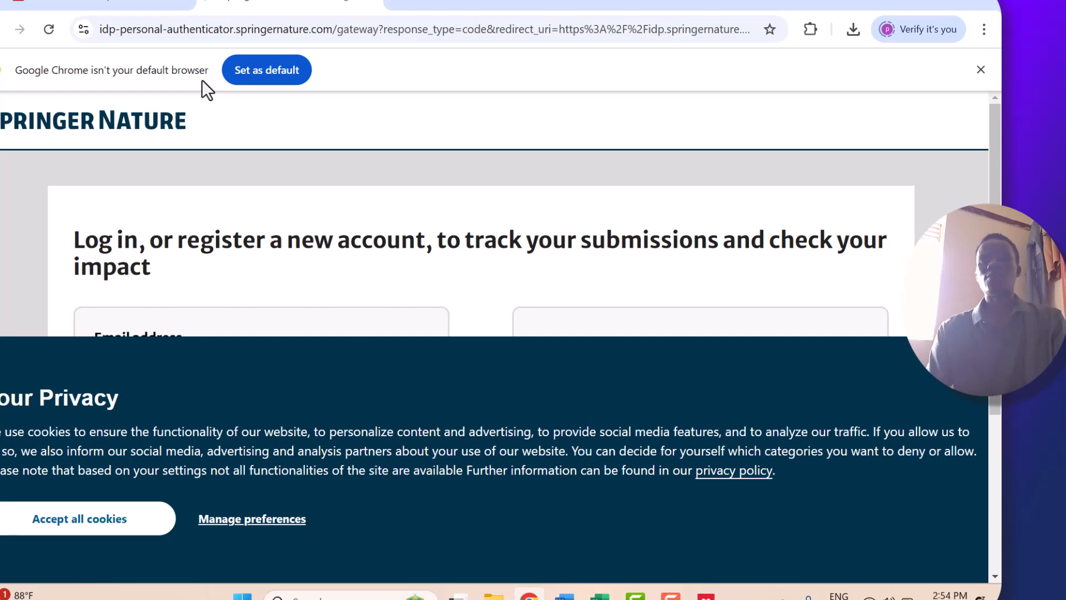
Bring up the "Climate change and its impacts" PDF, and back in Mendeley Reference Manager close the blank manual reference form.
click(109, 3)
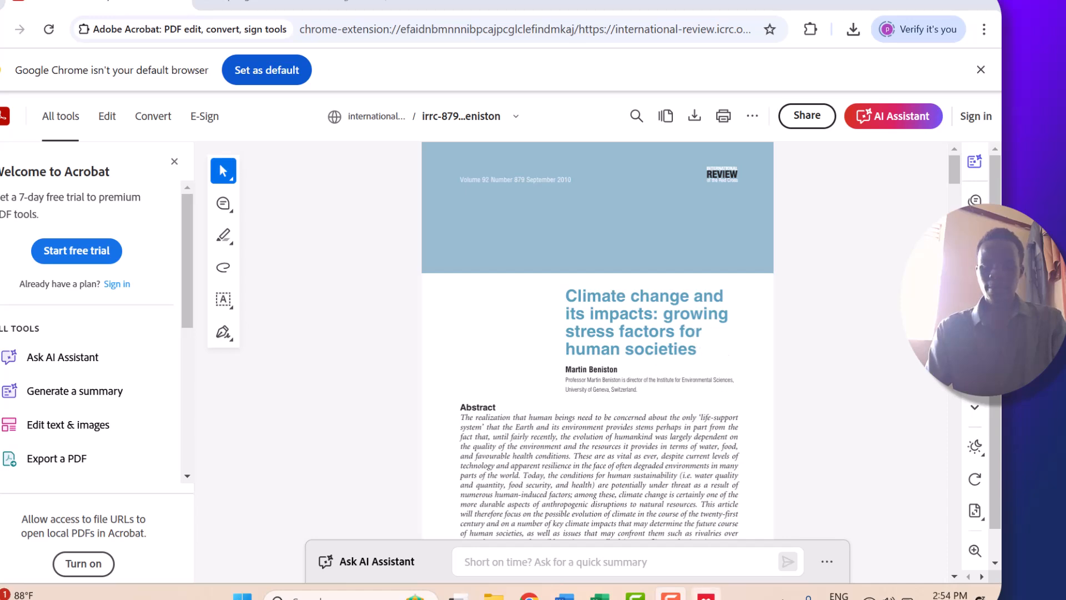
click(706, 596)
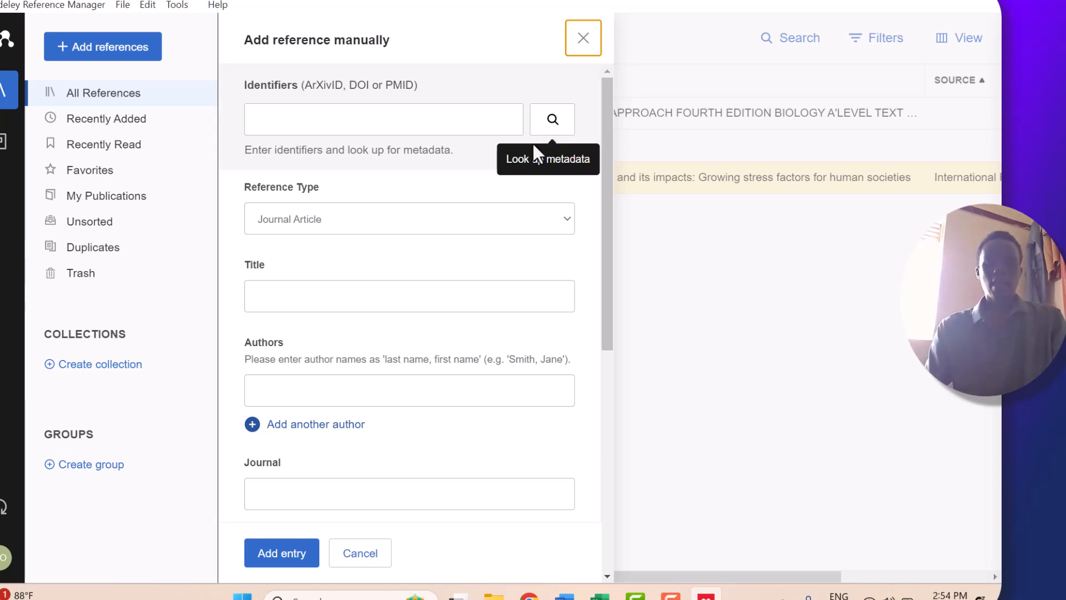
click(817, 231)
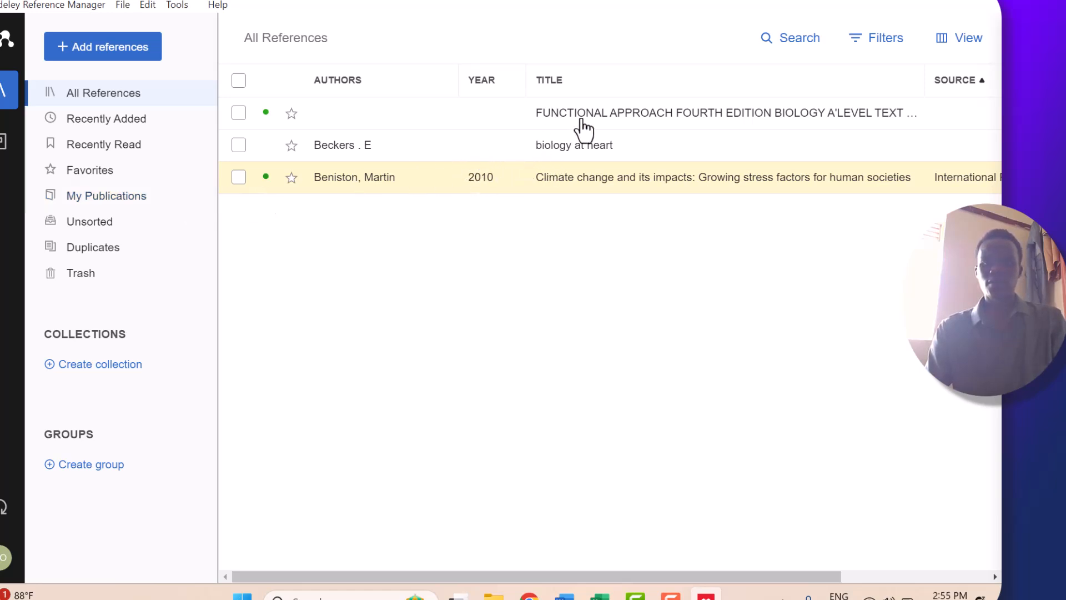
Set the reference table rows to Full view and move the Year column between Title and Source.
click(945, 50)
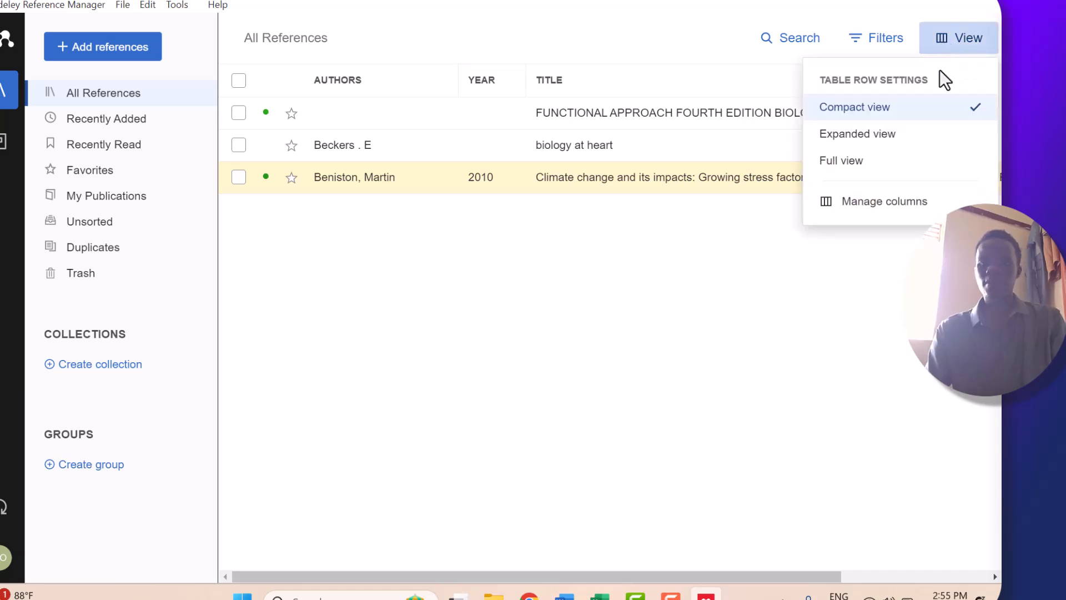
click(923, 162)
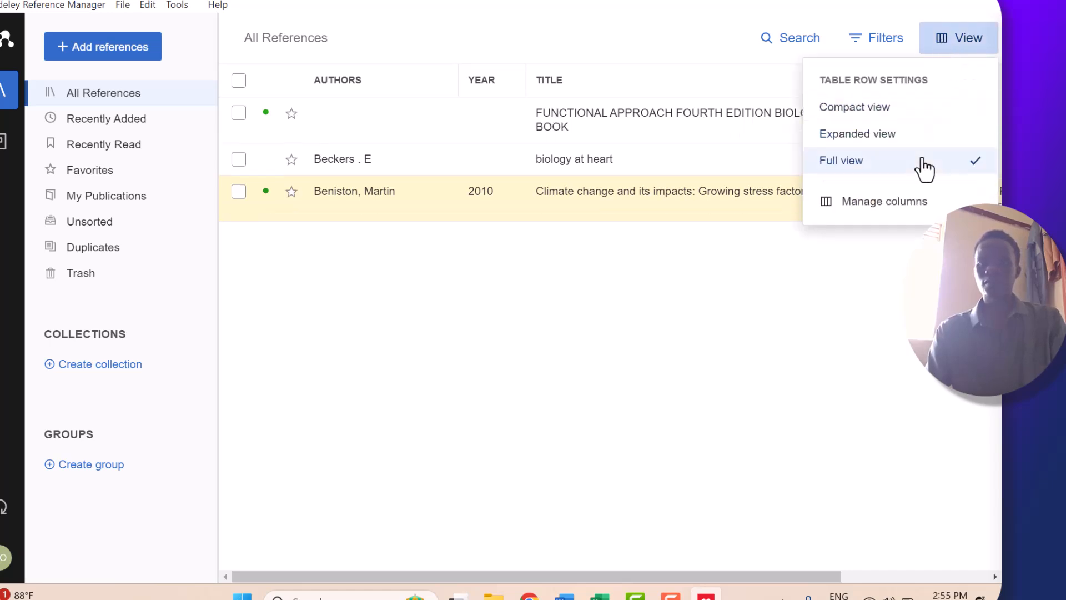
click(833, 301)
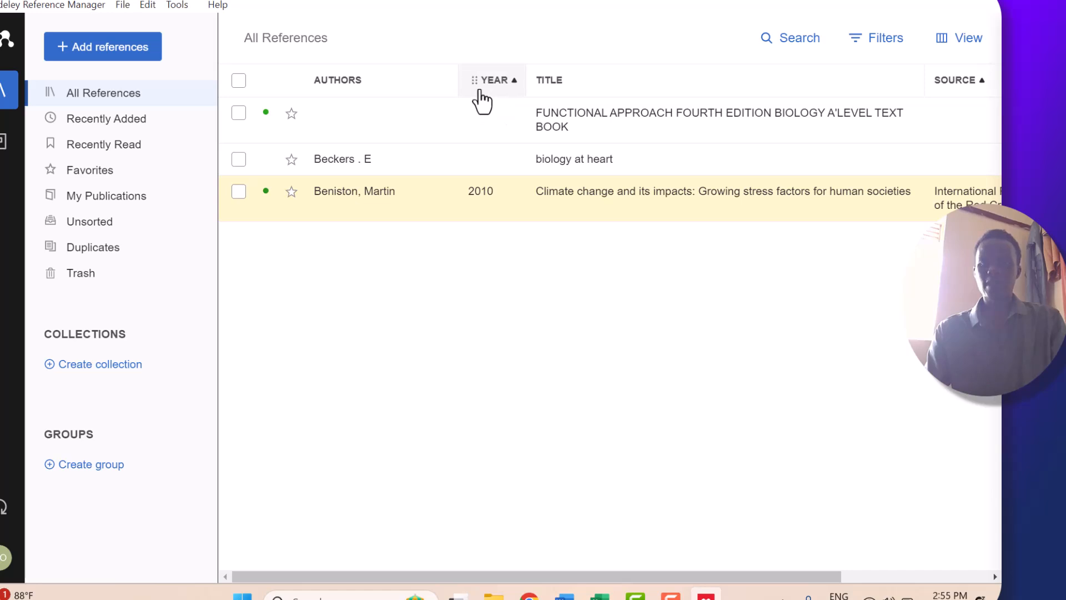
drag(485, 88, 882, 82)
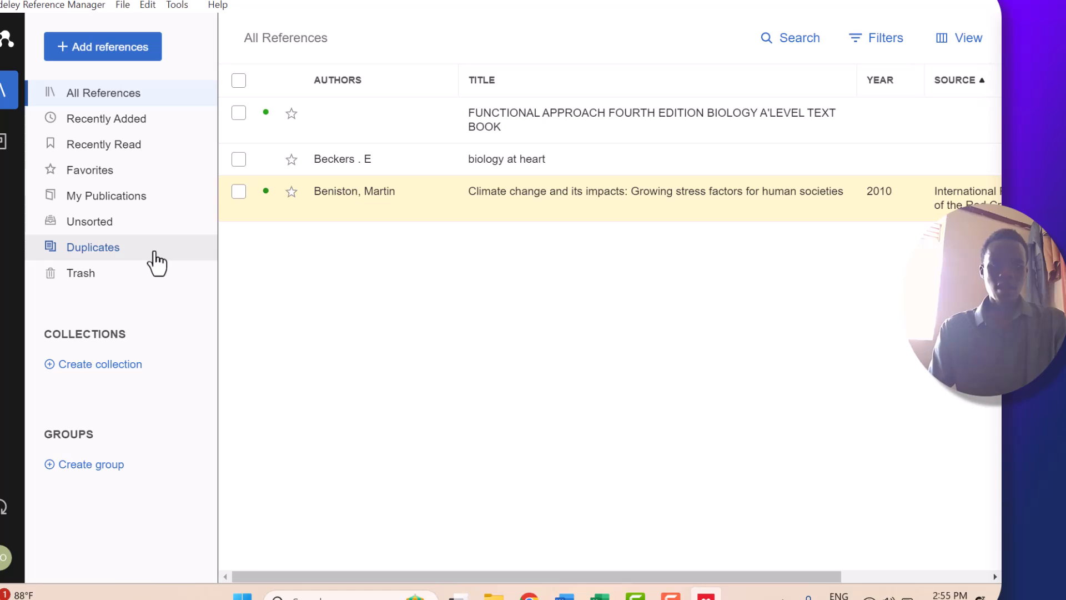
Look through the My Publications, Favorites and Recently Read lists and return to All References.
click(198, 207)
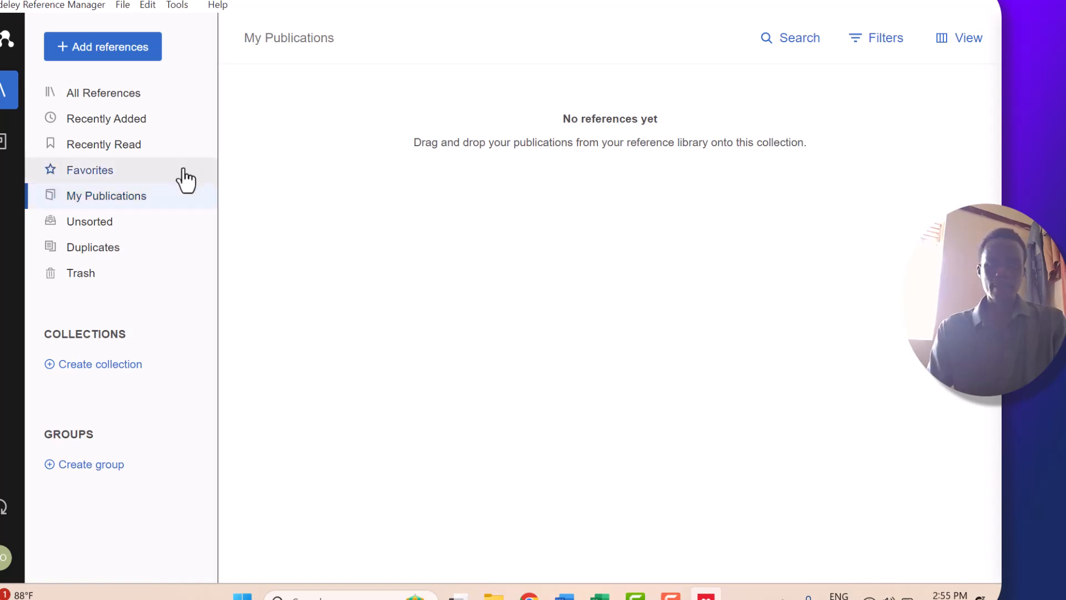
click(185, 180)
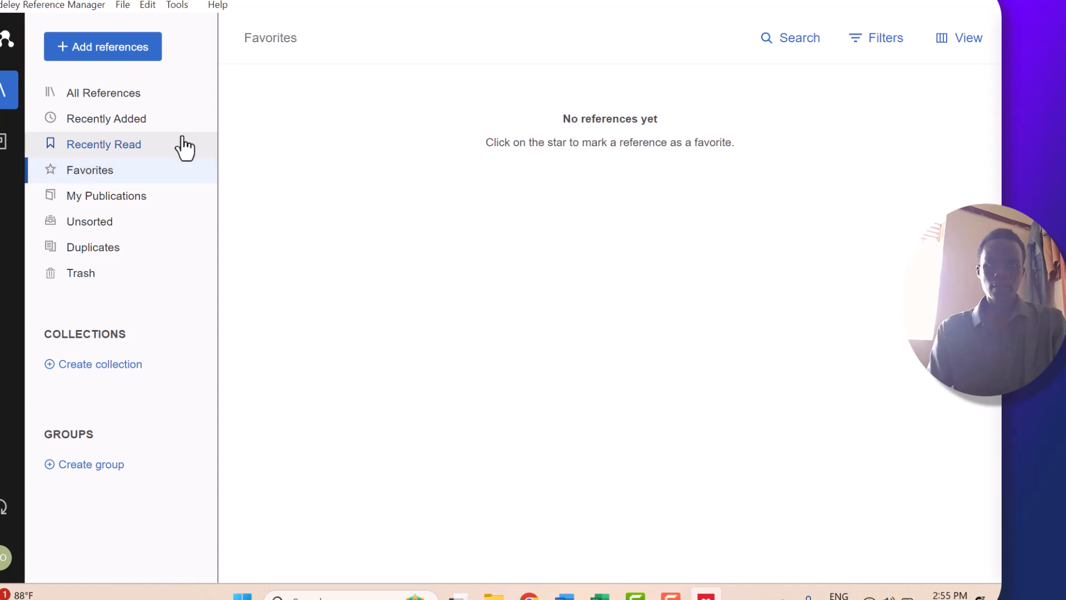
click(185, 148)
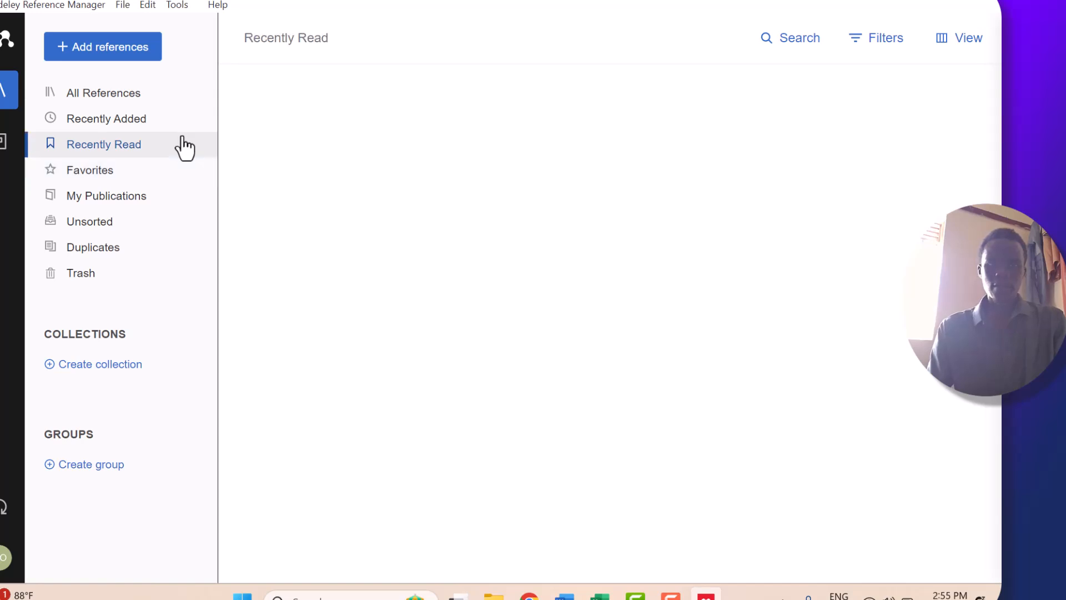
click(160, 103)
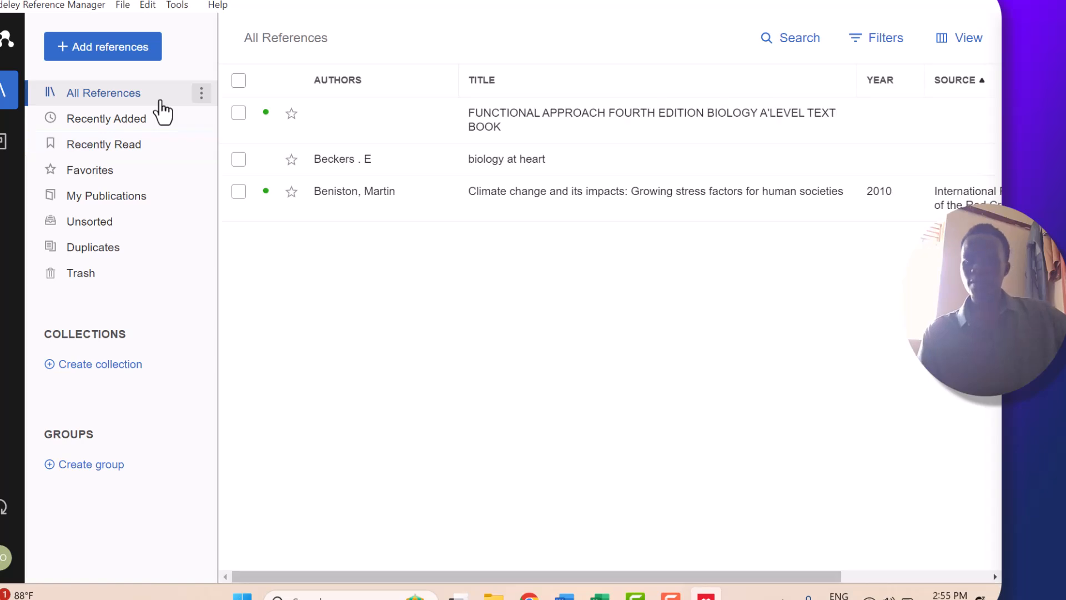